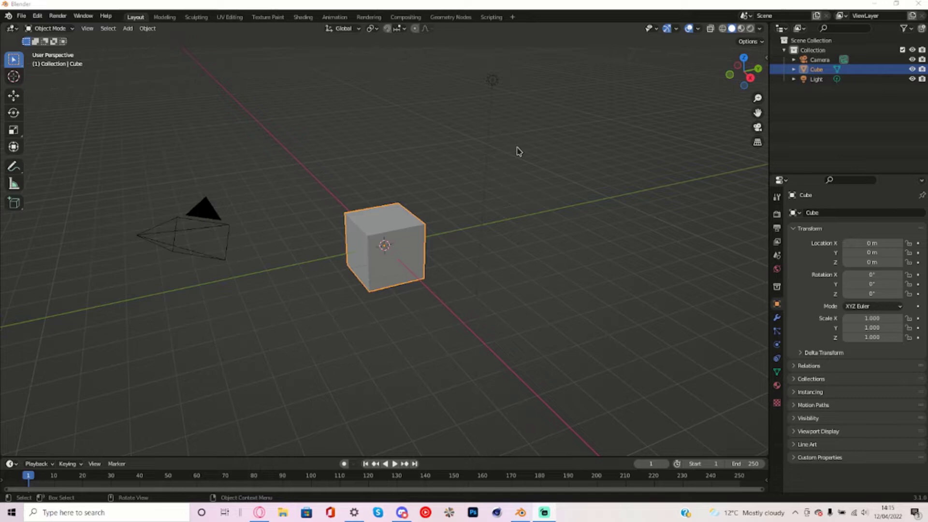
- Delete all the default objects in the scene: camera, cube and light
{"action": "left_click", "coordinate": [517, 148]}
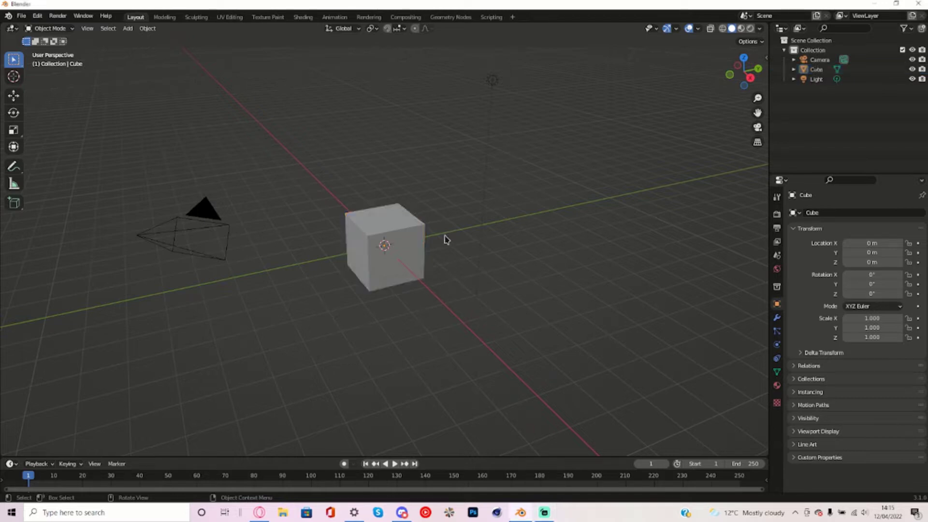
{"action": "key", "text": "a"}
{"action": "key", "text": "Delete"}
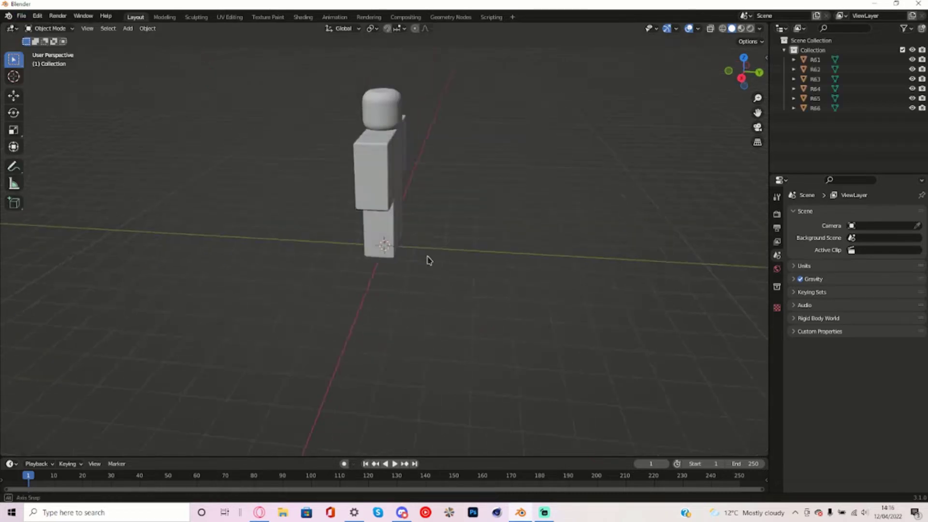
- Delete the imported character's head, both arms and both legs, keeping only the torso block
{"action": "middle_click_drag", "start_coordinate": [427, 262], "coordinate": [332, 208]}
{"action": "left_click", "coordinate": [389, 210]}
{"action": "left_click", "coordinate": [356, 169], "text": "shift"}
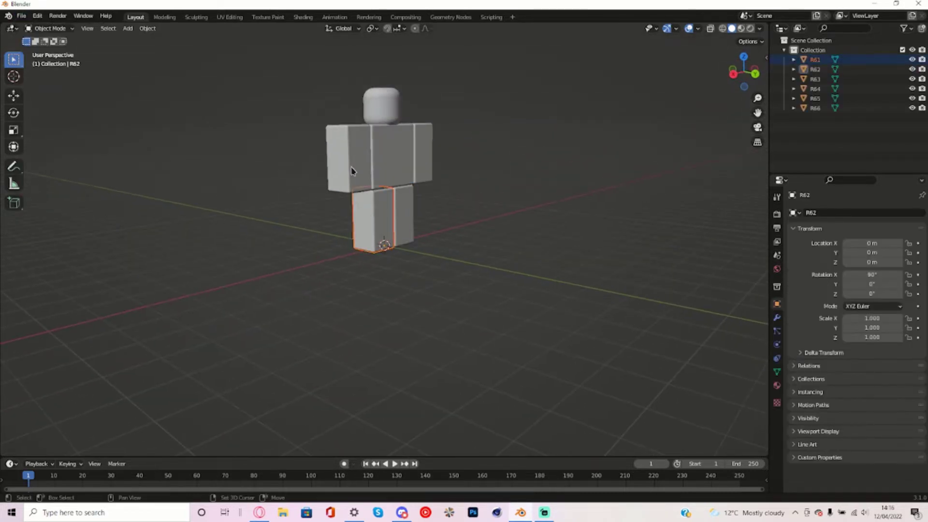
{"action": "left_click", "coordinate": [420, 169], "text": "shift"}
{"action": "left_click", "coordinate": [408, 208], "text": "shift"}
{"action": "left_click", "coordinate": [395, 116], "text": "shift"}
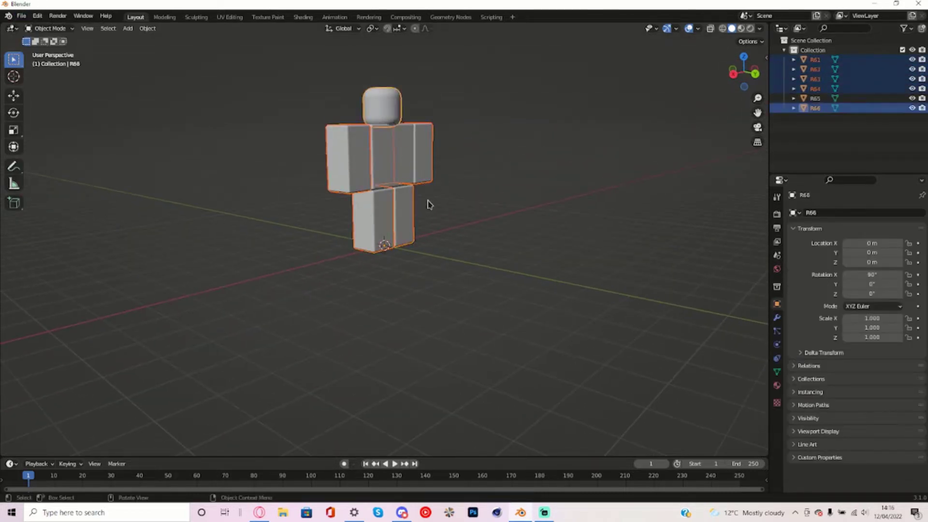
{"action": "key", "text": "Delete"}
- Set the torso's origin to its own centre and snap the torso to the 3D cursor at the world origin
{"action": "left_click", "coordinate": [394, 169]}
{"action": "key", "text": "shift+s"}
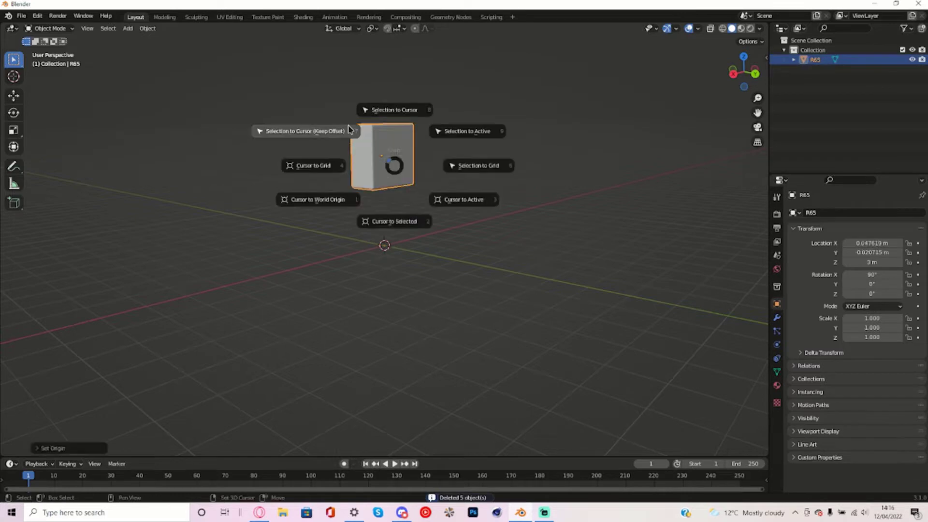
{"action": "left_click", "coordinate": [384, 108]}
{"action": "scroll", "coordinate": [520, 351], "scroll_direction": "up", "scroll_amount": 5}
{"action": "middle_click_drag", "start_coordinate": [520, 351], "coordinate": [491, 305]}
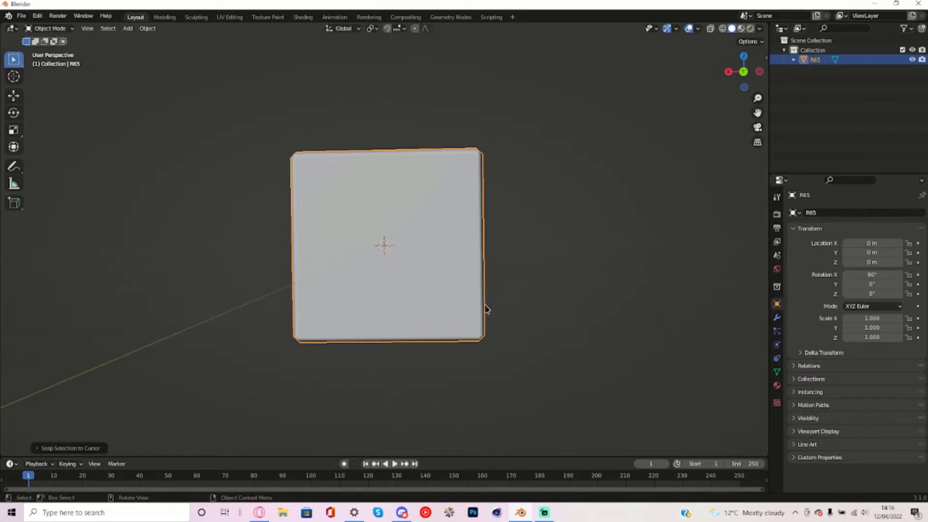
- In Edit Mode, convert the torso's triangles to quads and merge its vertices by distance
{"action": "key", "text": "Tab"}
{"action": "key", "text": "alt+j"}
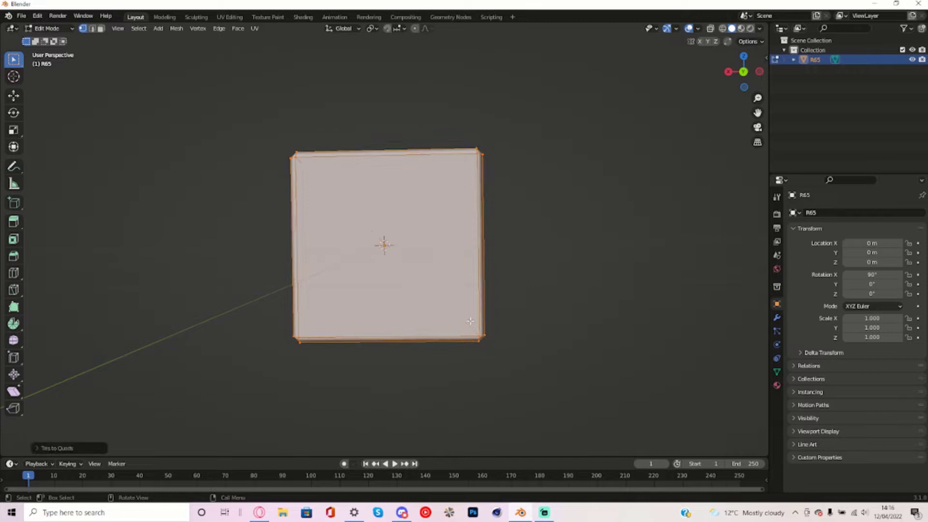
{"action": "key", "text": "m"}
{"action": "left_click", "coordinate": [472, 322]}
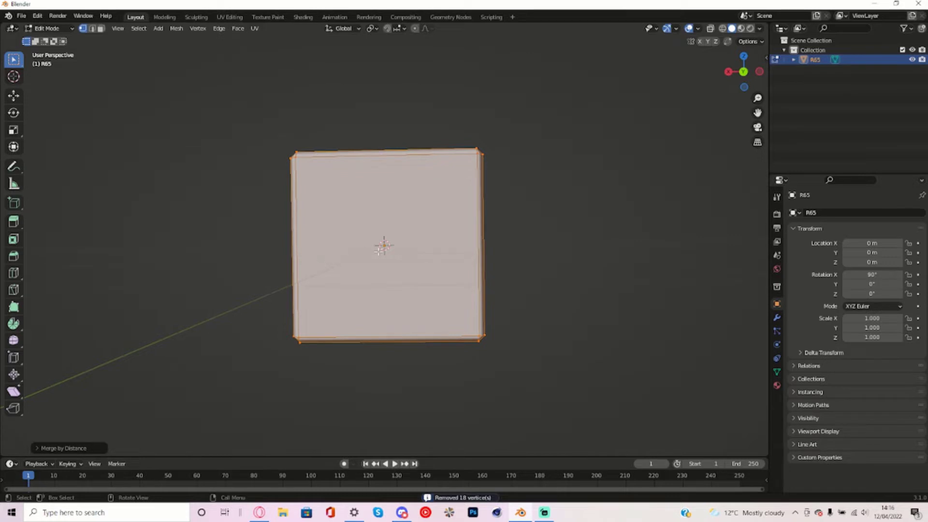
- Add six evenly spaced horizontal loop cuts around the torso without sliding them
{"action": "scroll", "coordinate": [383, 245], "scroll_direction": "up", "scroll_amount": 2}
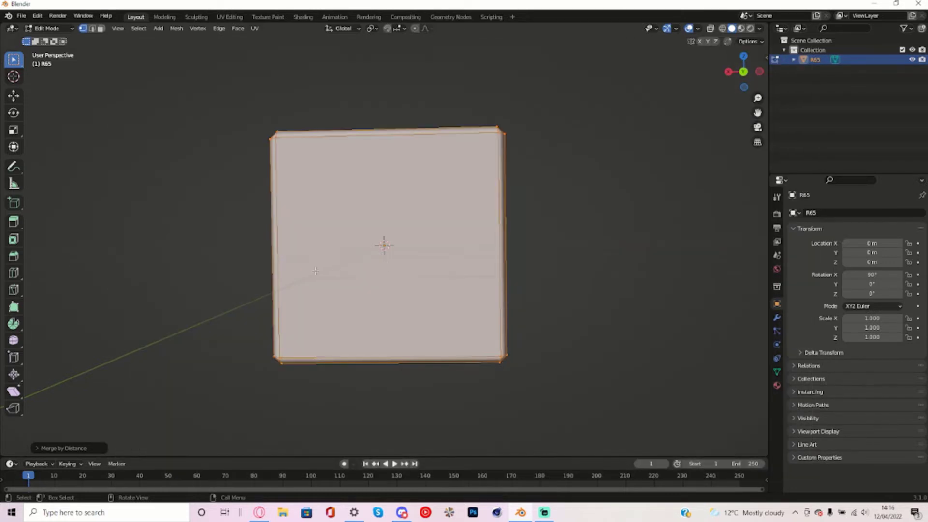
{"action": "middle_click_drag", "start_coordinate": [314, 271], "coordinate": [346, 323]}
{"action": "left_click", "coordinate": [561, 338]}
{"action": "middle_click_drag", "start_coordinate": [561, 338], "coordinate": [550, 346]}
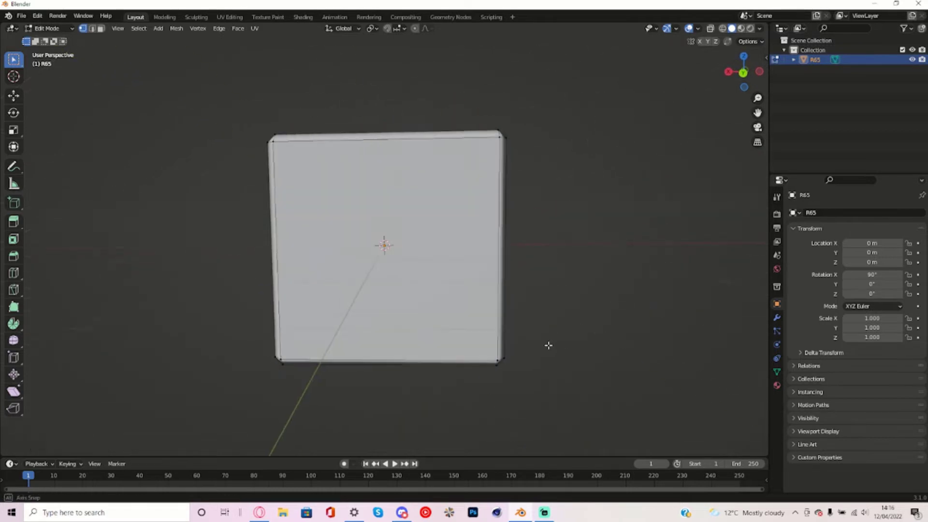
{"action": "key", "text": "ctrl+r"}
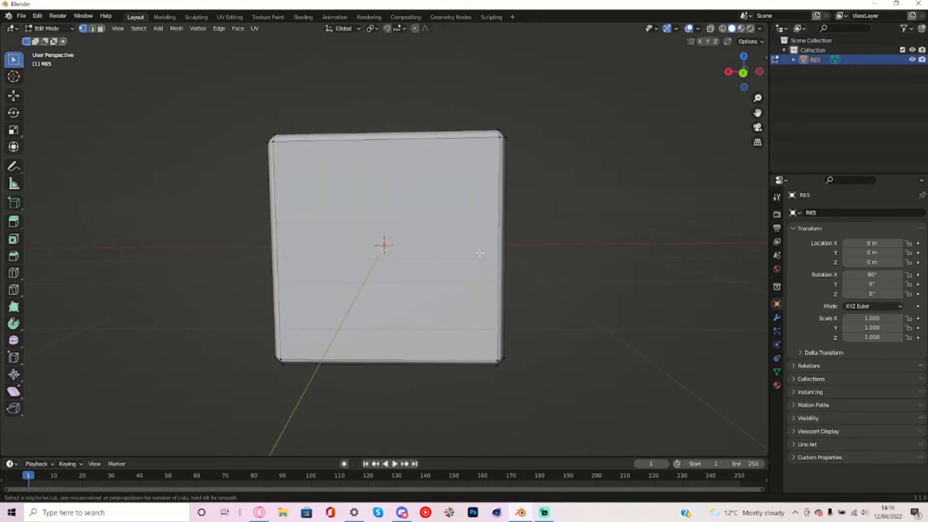
{"action": "scroll", "coordinate": [481, 253], "scroll_direction": "up", "scroll_amount": 5}
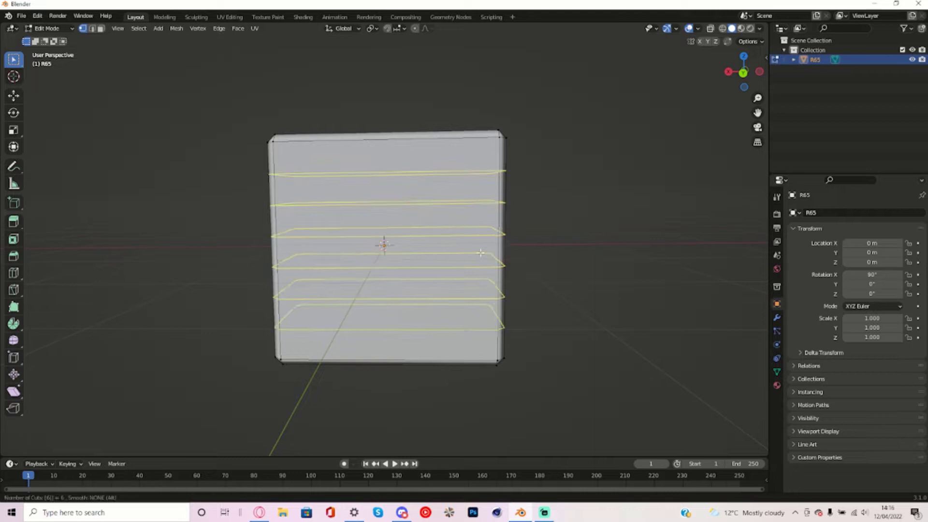
{"action": "left_click", "coordinate": [480, 252]}
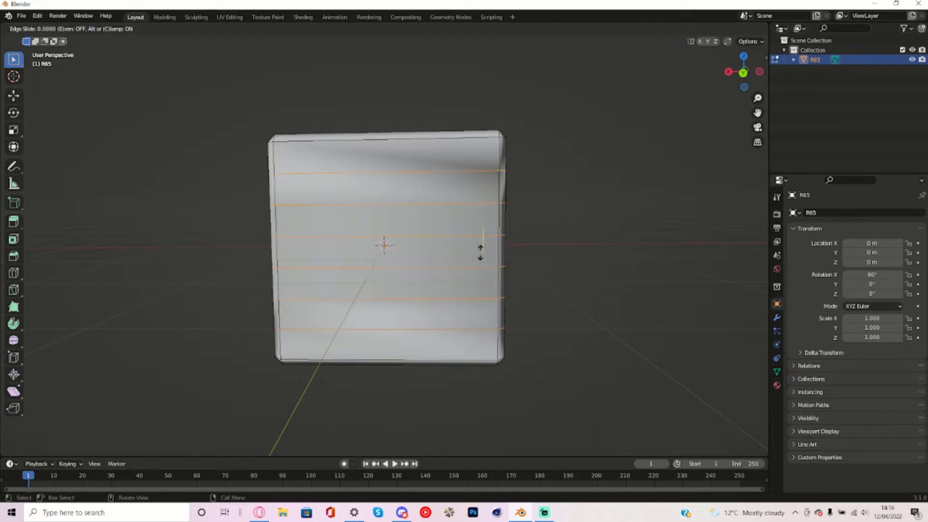
{"action": "left_click", "coordinate": [480, 252]}
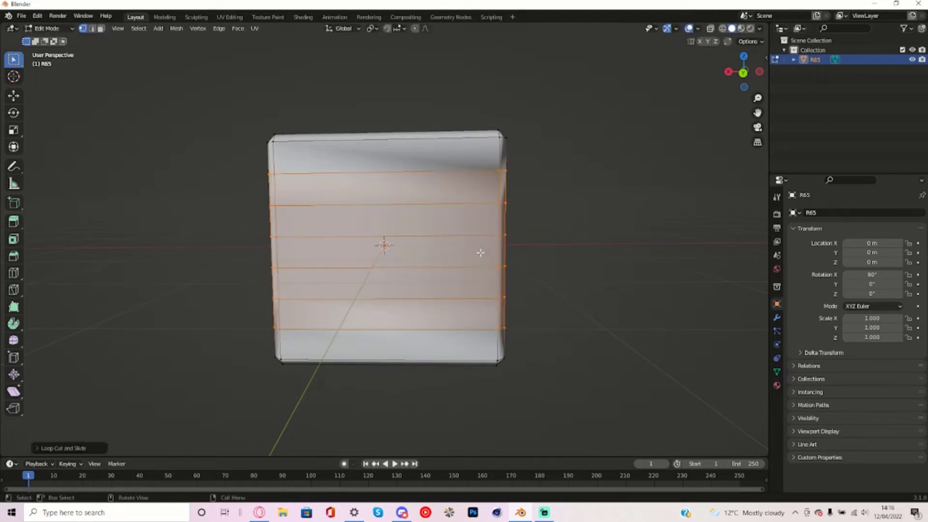
- Add six evenly spaced vertical loop cuts to the torso and return to Object Mode
{"action": "key", "text": "ctrl+r"}
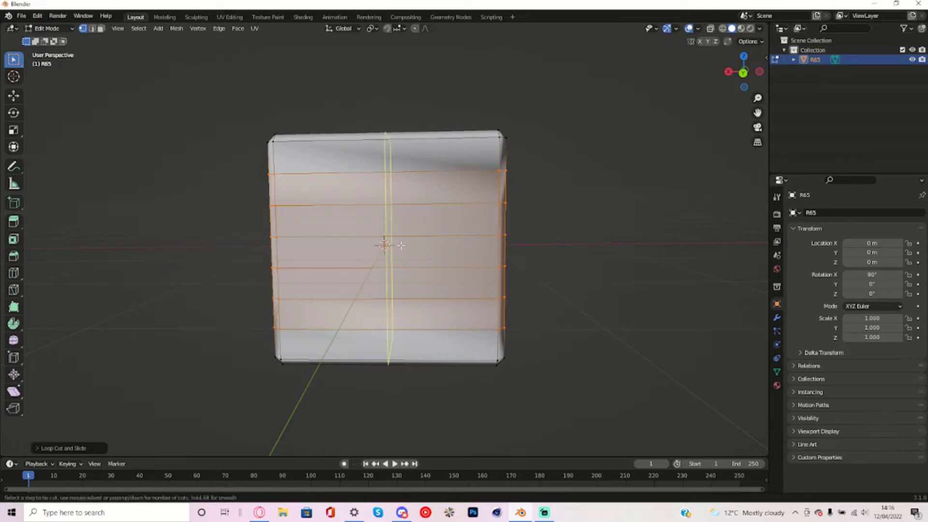
{"action": "scroll", "coordinate": [402, 245], "scroll_direction": "up", "scroll_amount": 5}
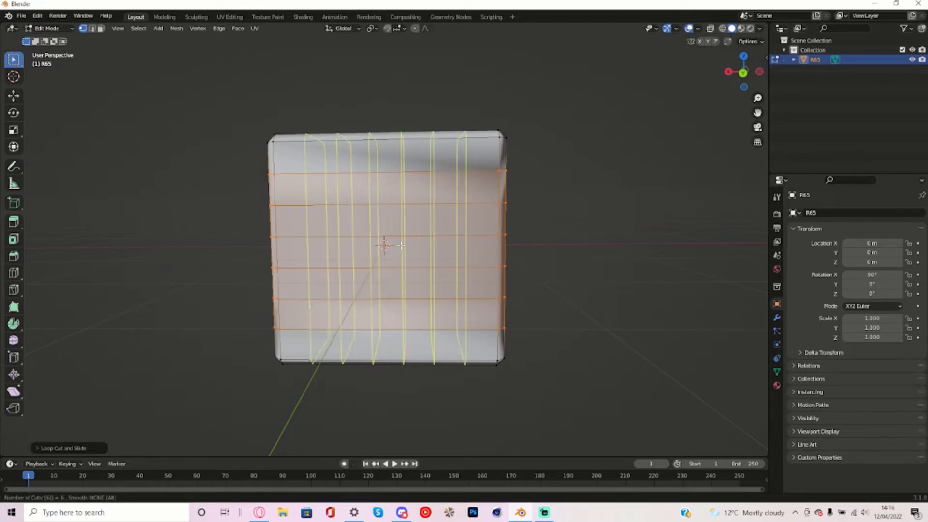
{"action": "left_click", "coordinate": [402, 245]}
{"action": "right_click", "coordinate": [393, 244]}
{"action": "key", "text": "Tab"}
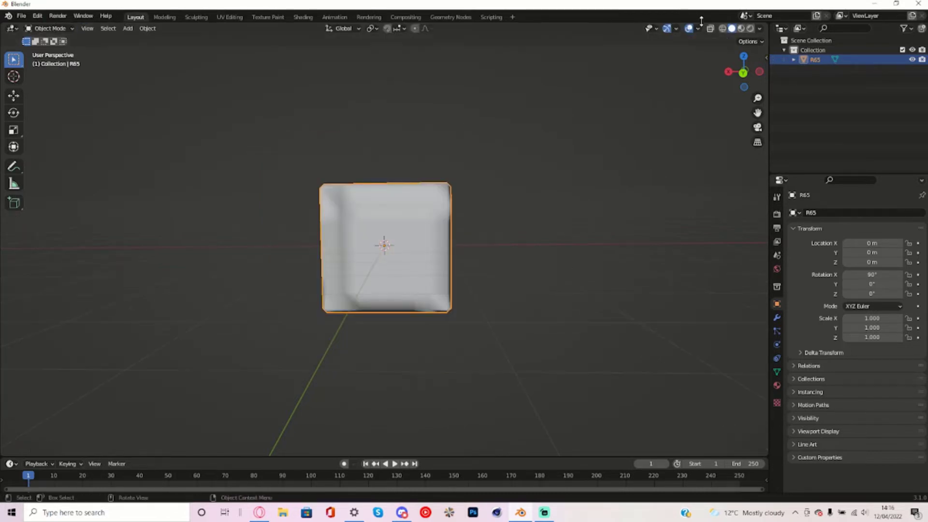
- Show the torso in wireframe from the back orthographic view and add a single-bone armature at the origin
{"action": "left_click", "coordinate": [722, 28]}
{"action": "left_click", "coordinate": [743, 73]}
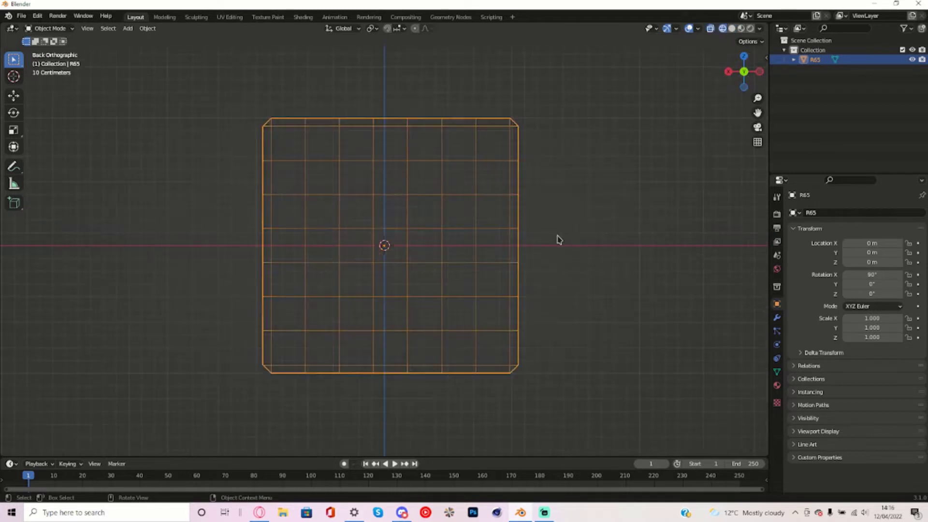
{"action": "scroll", "coordinate": [558, 239], "scroll_direction": "up", "scroll_amount": 1}
{"action": "left_click", "coordinate": [569, 245]}
{"action": "key", "text": "shift+a"}
{"action": "left_click", "coordinate": [454, 254]}
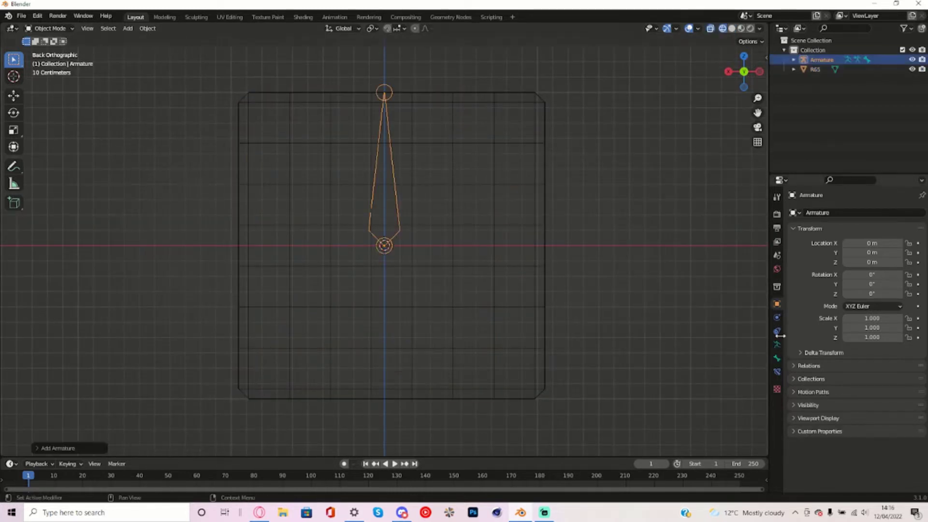
- Turn on In Front in the armature's viewport display options
{"action": "left_click", "coordinate": [777, 344]}
{"action": "left_click", "coordinate": [846, 355]}
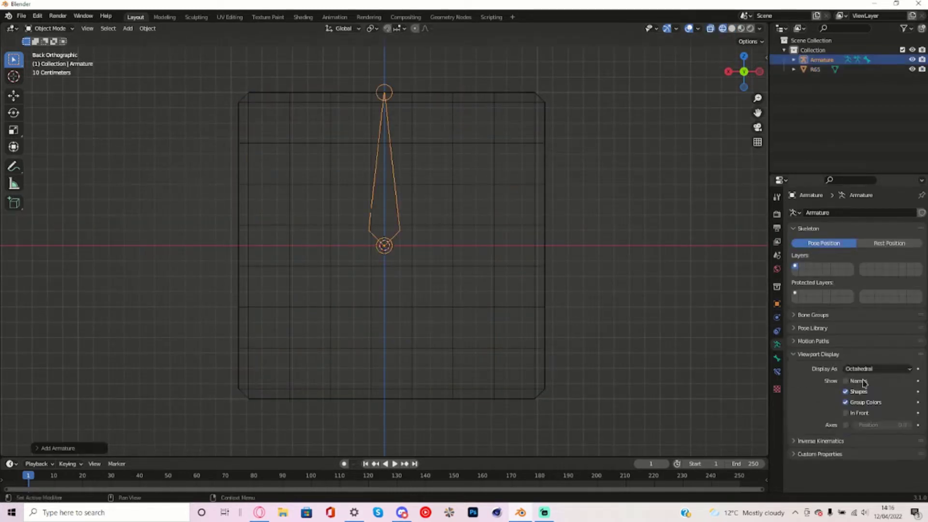
{"action": "left_click", "coordinate": [864, 414]}
- In Edit Mode, move the whole bone down about 0.9 m along Z to the bottom of the torso
{"action": "middle_click_drag", "start_coordinate": [708, 355], "coordinate": [685, 293], "text": "shift"}
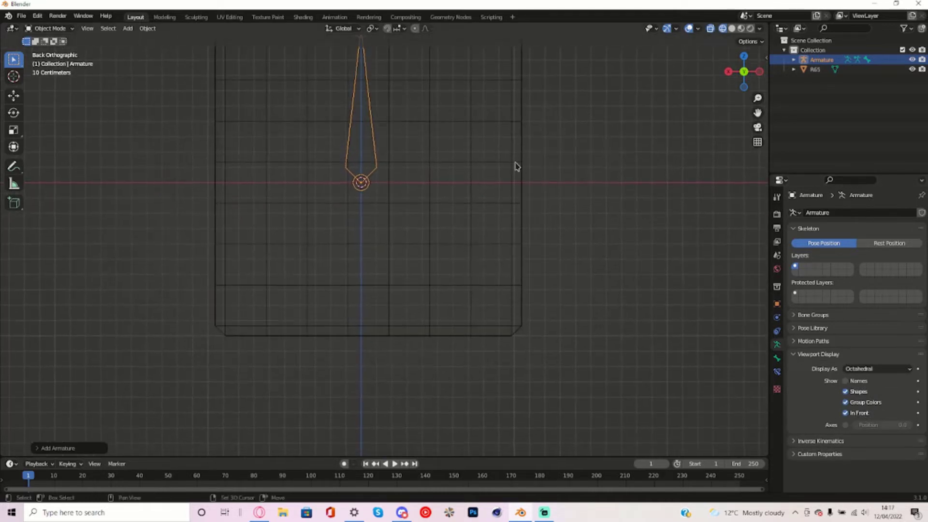
{"action": "key", "text": "Tab"}
{"action": "left_click", "coordinate": [355, 134]}
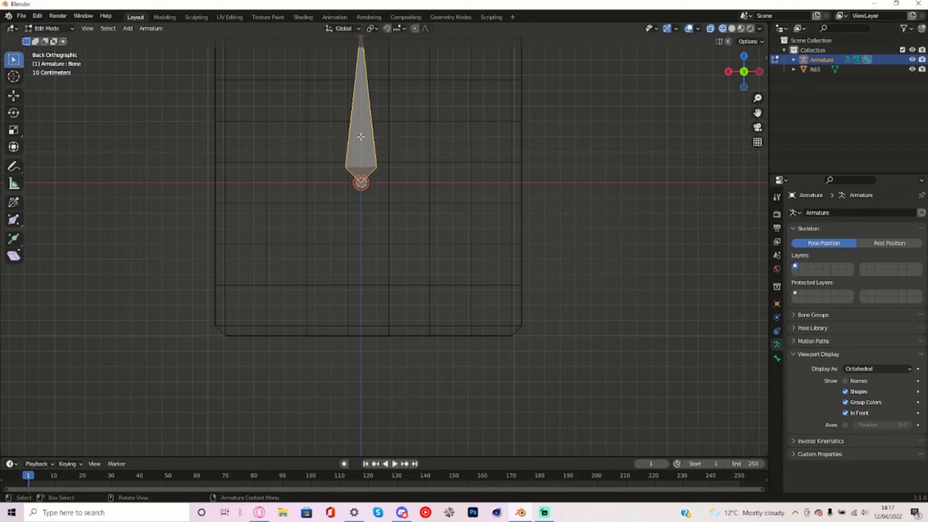
{"action": "key", "text": "g"}
{"action": "key", "text": "z"}
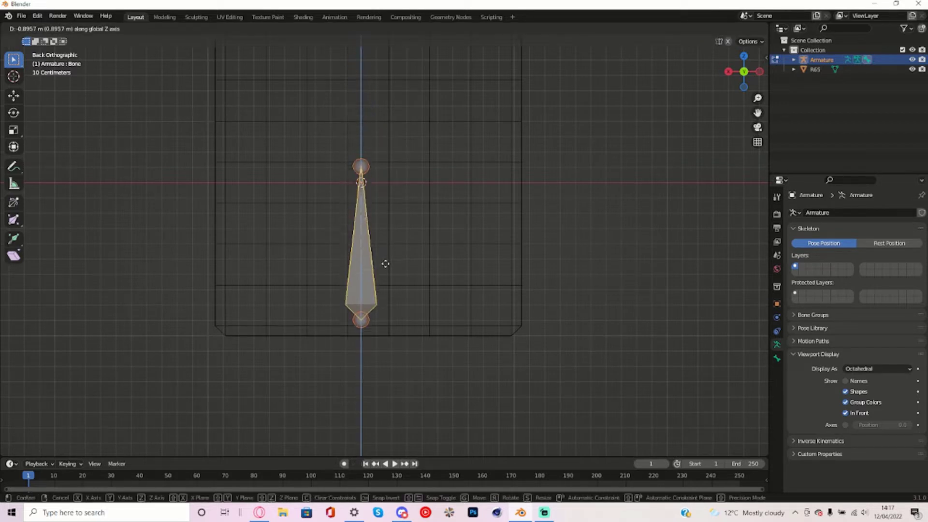
{"action": "left_click", "coordinate": [493, 261]}
{"action": "left_click", "coordinate": [493, 261]}
- Lower the bone's tip along Z to the horizontal edge loop just below the torso's centre
{"action": "scroll", "coordinate": [483, 249], "scroll_direction": "up", "scroll_amount": 3}
{"action": "left_click", "coordinate": [345, 115]}
{"action": "key", "text": "g"}
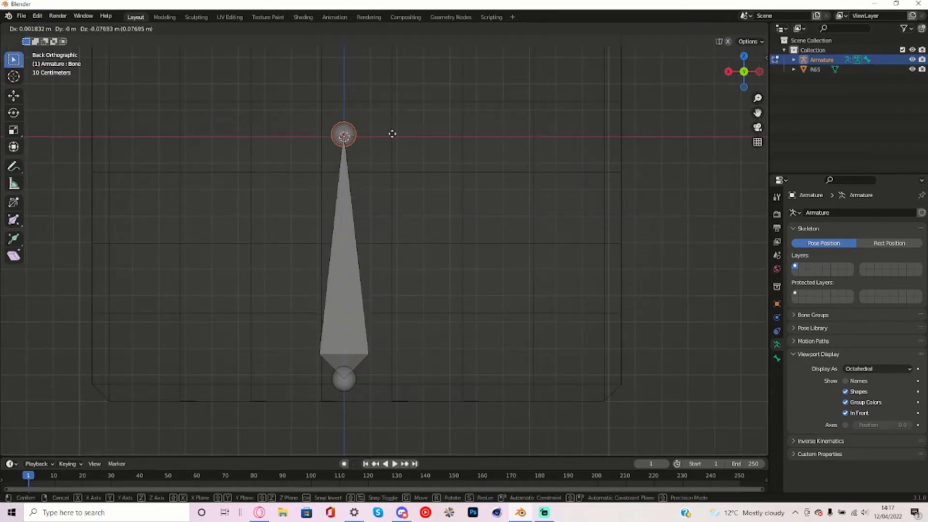
{"action": "key", "text": "z"}
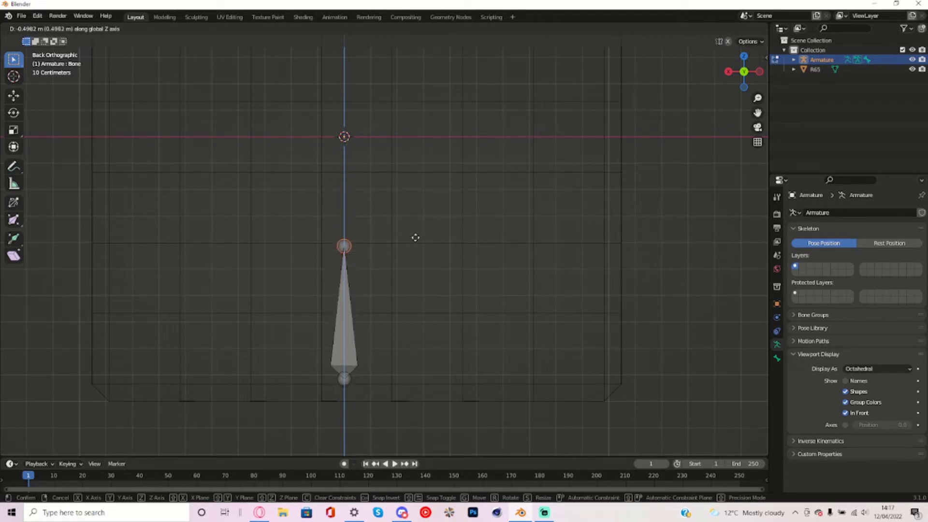
{"action": "left_click", "coordinate": [429, 173]}
{"action": "scroll", "coordinate": [431, 171], "scroll_direction": "down", "scroll_amount": 7}
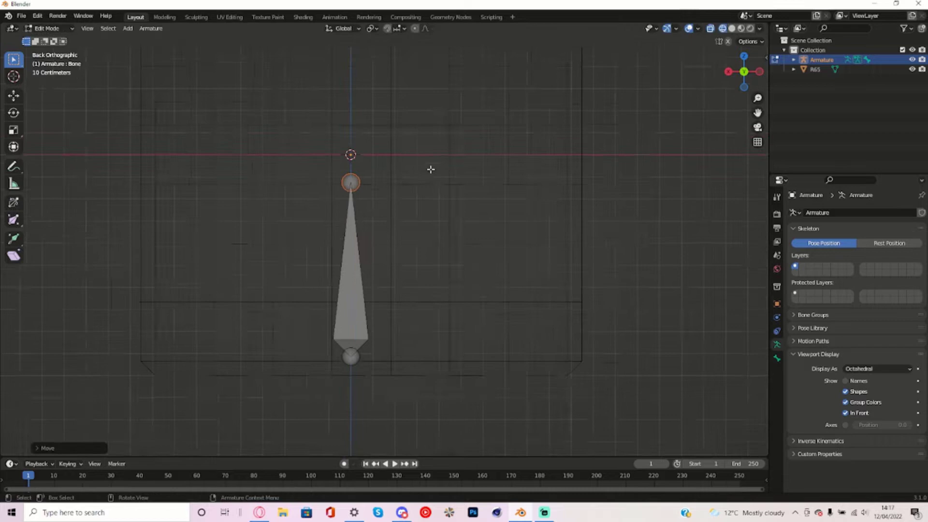
- Extrude a second bone straight up along Z from the first bone's tip to just below the torso's top edge
{"action": "scroll", "coordinate": [436, 175], "scroll_direction": "up", "scroll_amount": 7}
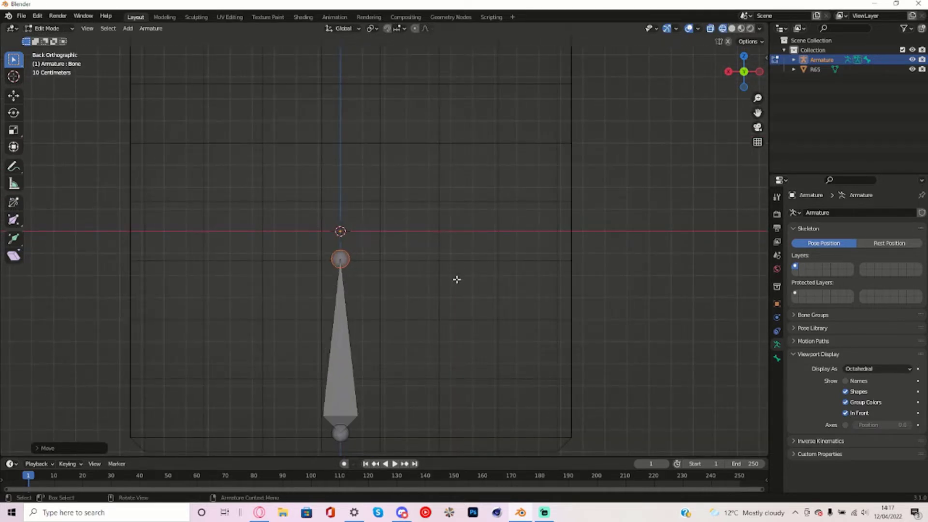
{"action": "scroll", "coordinate": [457, 279], "scroll_direction": "up", "scroll_amount": 5, "text": "shift"}
{"action": "key", "text": "e"}
{"action": "key", "text": "z"}
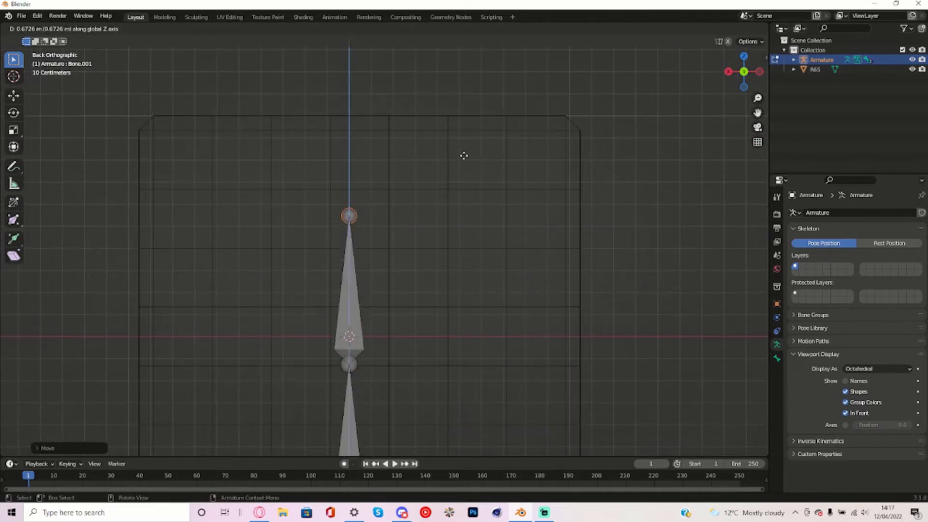
{"action": "left_click", "coordinate": [468, 90]}
{"action": "scroll", "coordinate": [437, 280], "scroll_direction": "down", "scroll_amount": 3}
{"action": "middle_click_drag", "start_coordinate": [421, 285], "coordinate": [419, 222], "text": "shift"}
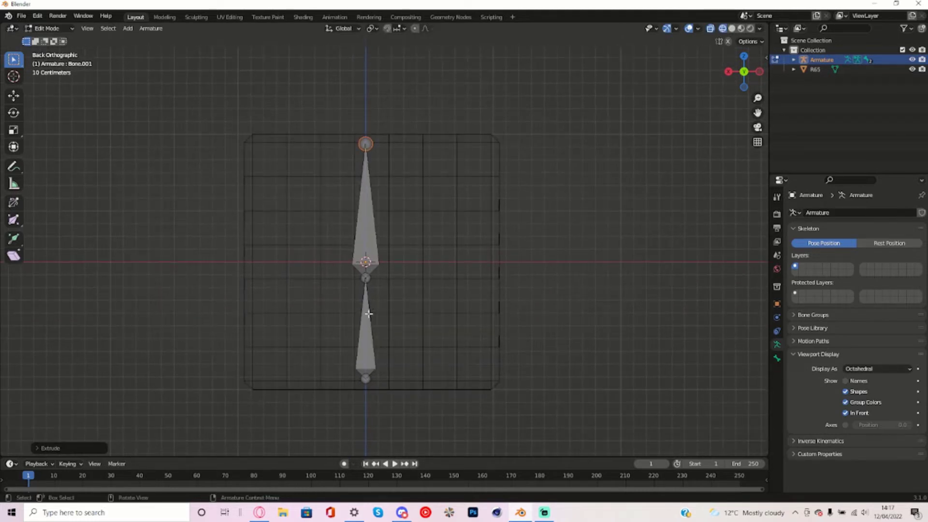
- Rename the lower bone as lowertorso
{"action": "left_click", "coordinate": [369, 314]}
{"action": "key", "text": "F2"}
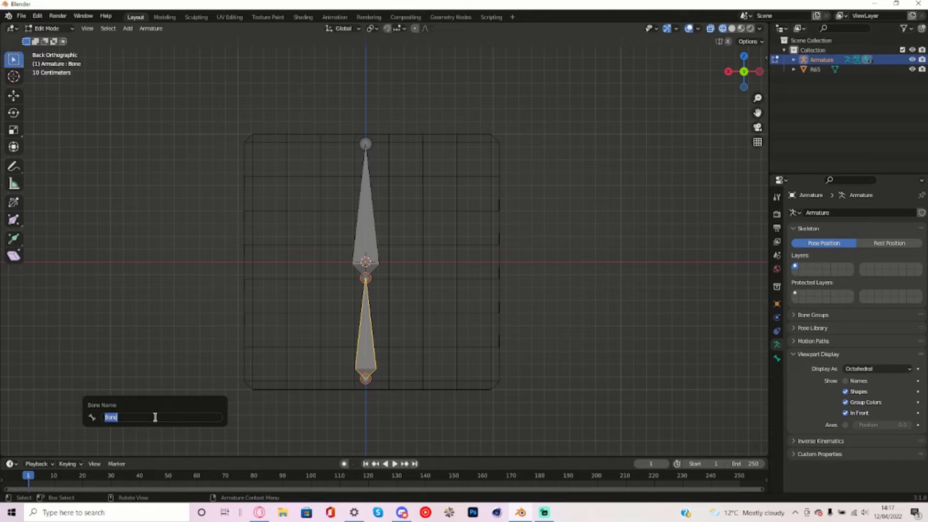
{"action": "type", "text": "lowertorso"}
{"action": "key", "text": "Return"}
- Rename the upper bone as uppertorso and deselect it
{"action": "left_click", "coordinate": [368, 189]}
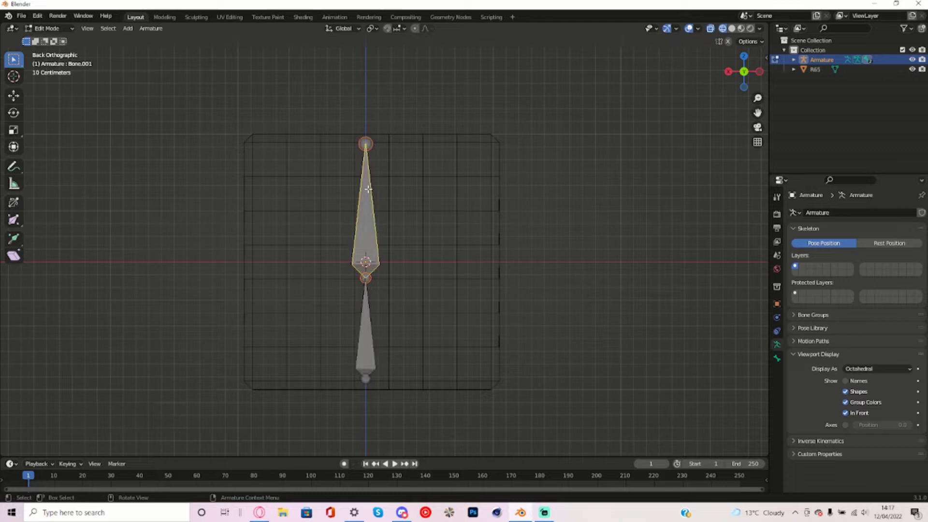
{"action": "key", "text": "F2"}
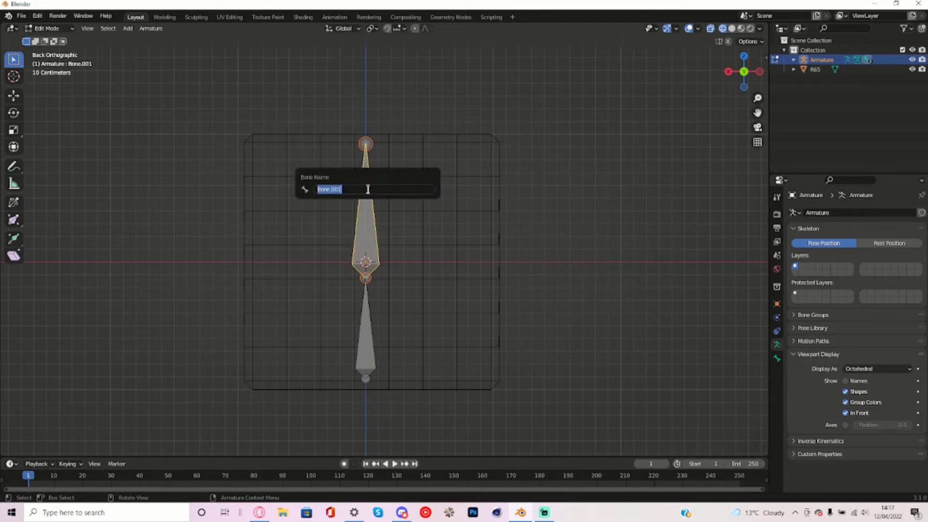
{"action": "type", "text": "uppertorso"}
{"action": "key", "text": "Return"}
{"action": "left_click", "coordinate": [394, 270]}
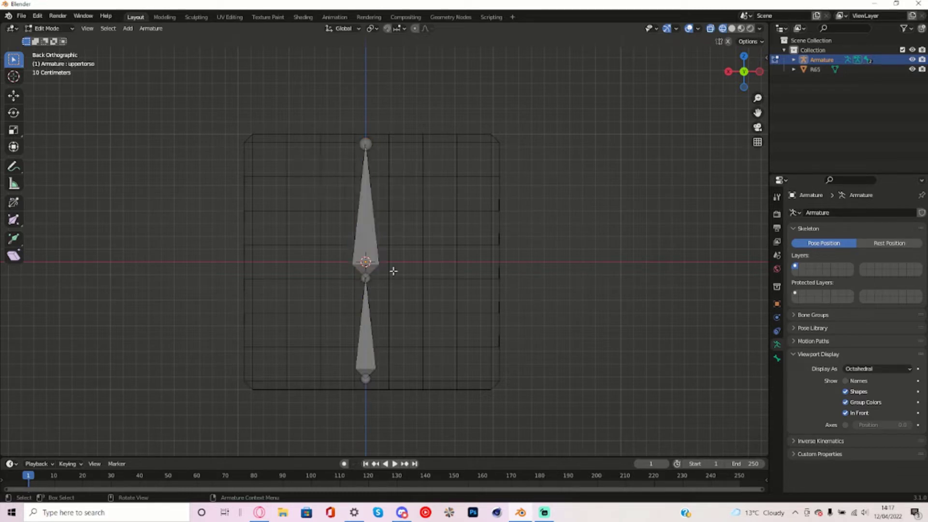
- Extrude a bone straight down along Z from the lowertorso tip to the base of the lowertorso bone
{"action": "scroll", "coordinate": [366, 276], "scroll_direction": "up", "scroll_amount": 6}
{"action": "left_click", "coordinate": [359, 240]}
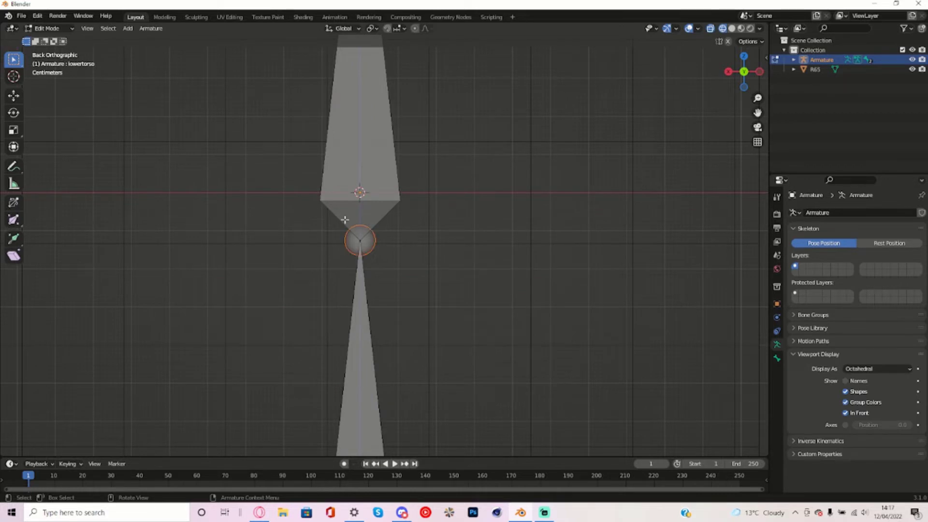
{"action": "scroll", "coordinate": [375, 247], "scroll_direction": "down", "scroll_amount": 5}
{"action": "scroll", "coordinate": [402, 224], "scroll_direction": "up", "scroll_amount": 3}
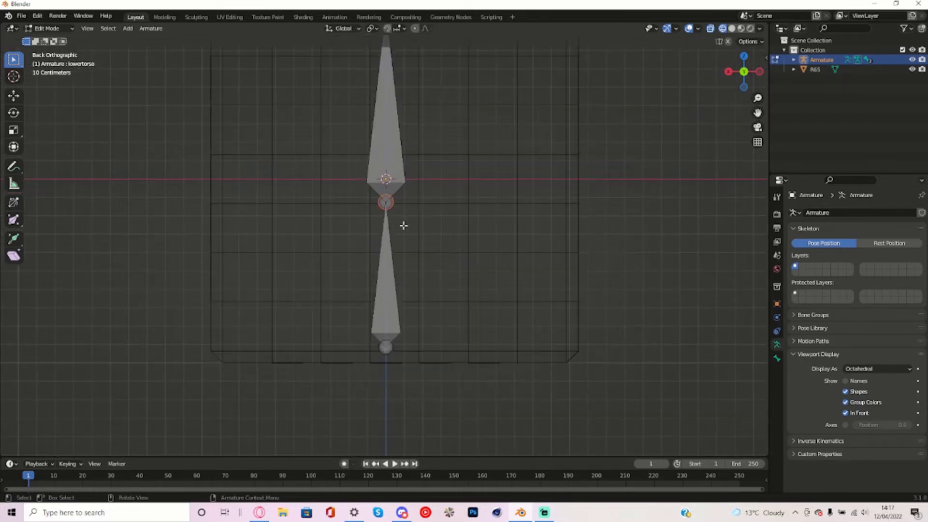
{"action": "key", "text": "e"}
{"action": "key", "text": "z"}
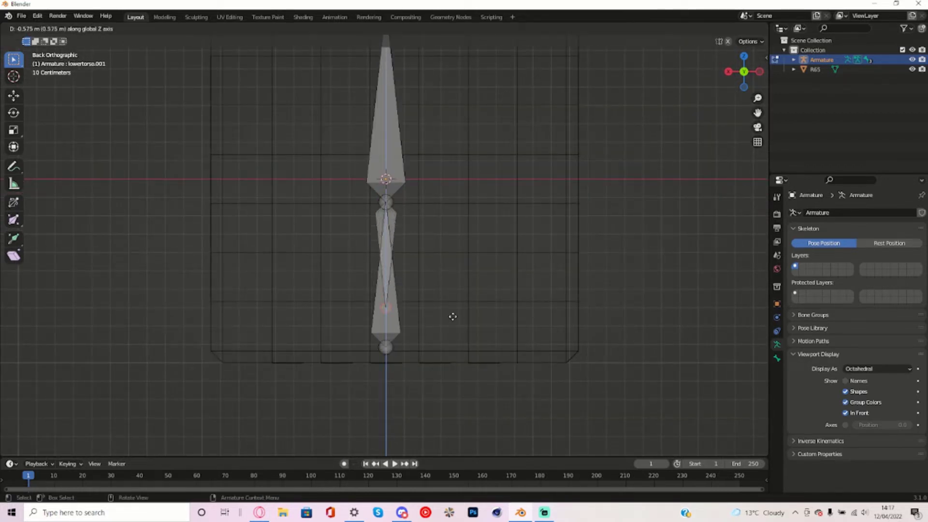
{"action": "left_click", "coordinate": [463, 330]}
- Rename the new downward-pointing bone as hip
{"action": "left_click", "coordinate": [399, 222]}
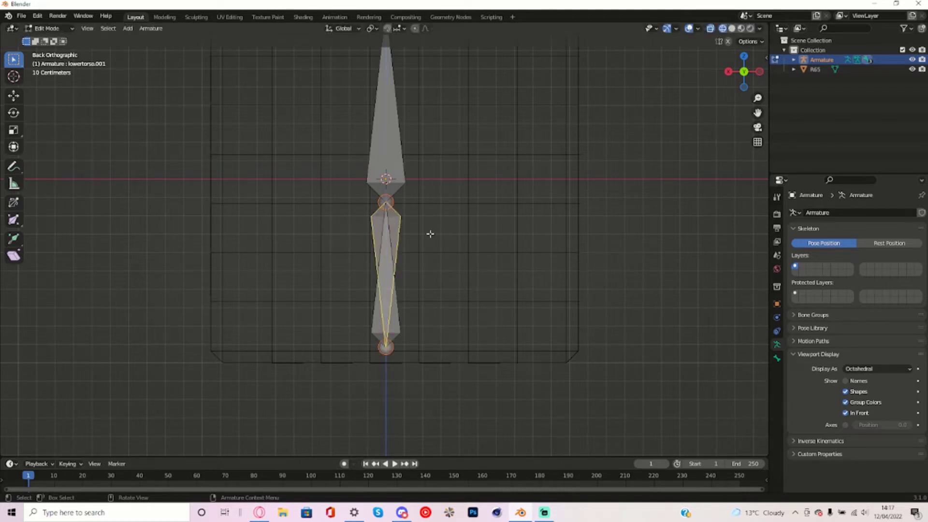
{"action": "key", "text": "F2"}
{"action": "type", "text": "hip"}
{"action": "key", "text": "Return"}
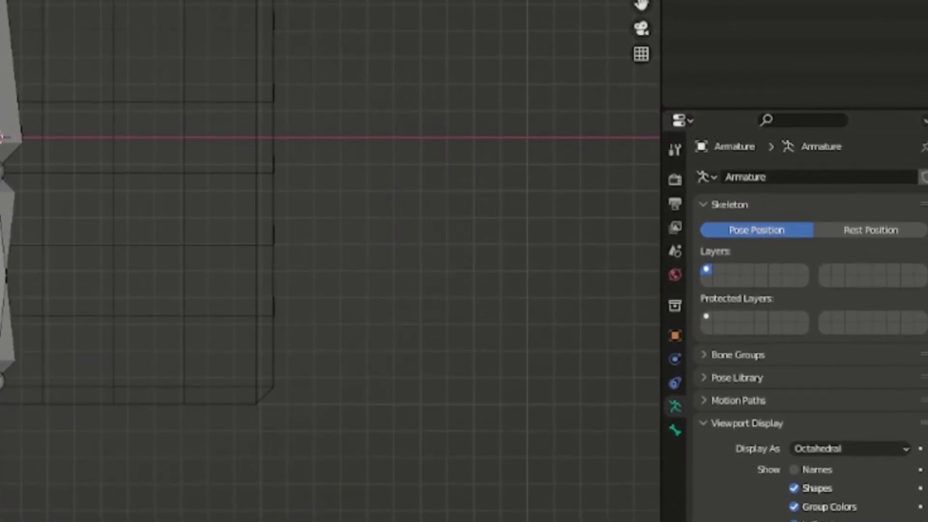
- Show only the last armature layer, add a new bone there and move it down until its tip sits near the torso's lower edge
{"action": "left_click", "coordinate": [920, 282]}
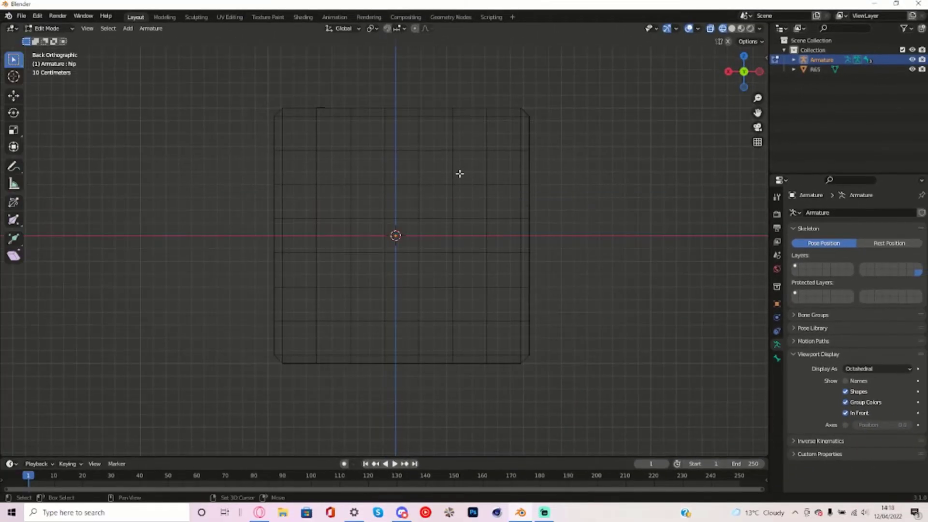
{"action": "key", "text": "shift+a"}
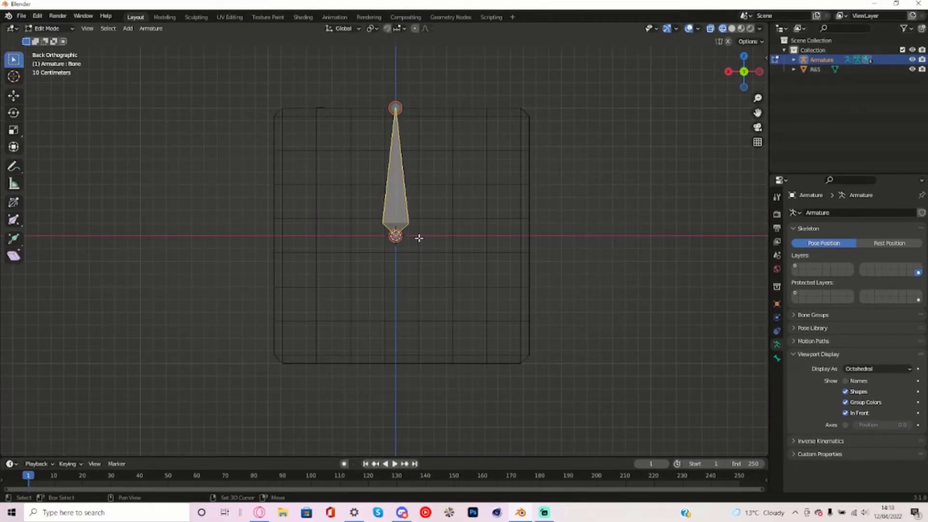
{"action": "middle_click_drag", "start_coordinate": [418, 320], "coordinate": [399, 188], "text": "shift"}
{"action": "key", "text": "g"}
{"action": "left_click", "coordinate": [398, 320]}
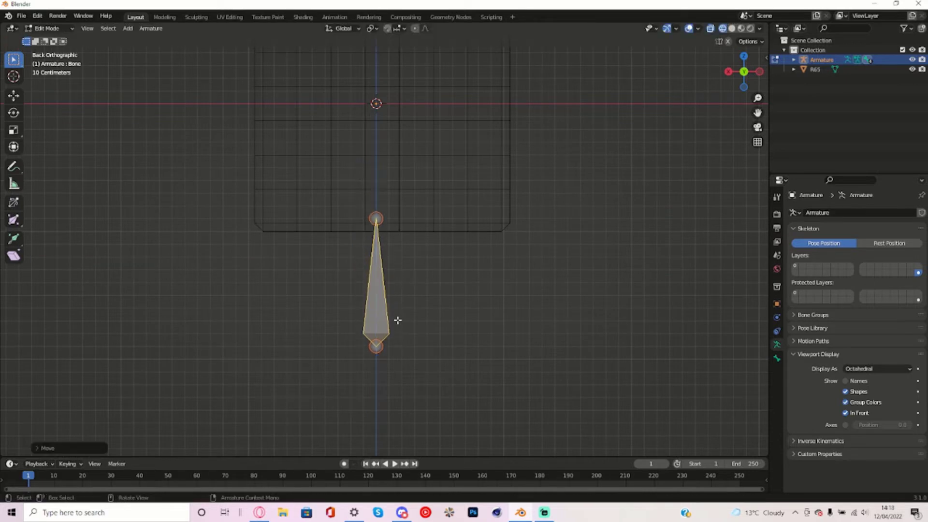
- Shorten the new bone by raising its base along Z, and lower its tip along Z to just above the torso's bottom edge
{"action": "left_click", "coordinate": [376, 232]}
{"action": "left_click", "coordinate": [381, 351]}
{"action": "key", "text": "g"}
{"action": "key", "text": "z"}
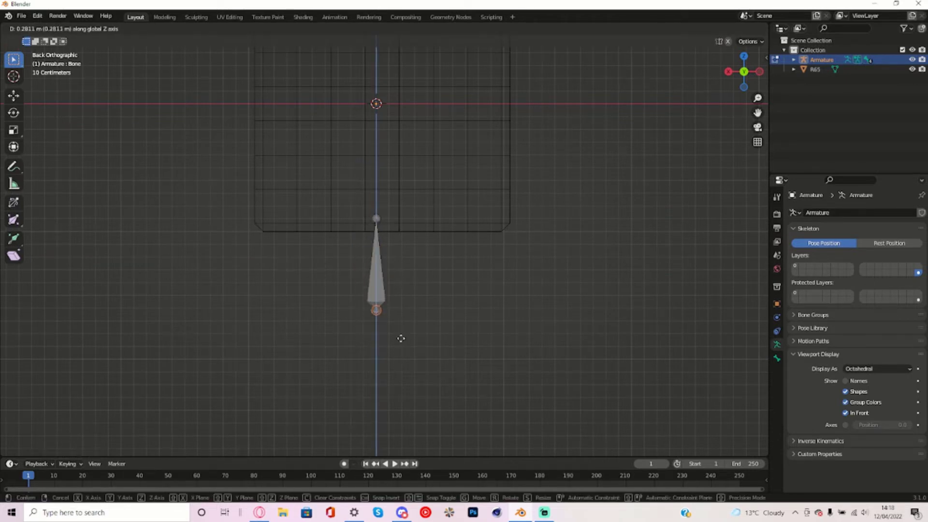
{"action": "left_click", "coordinate": [405, 301]}
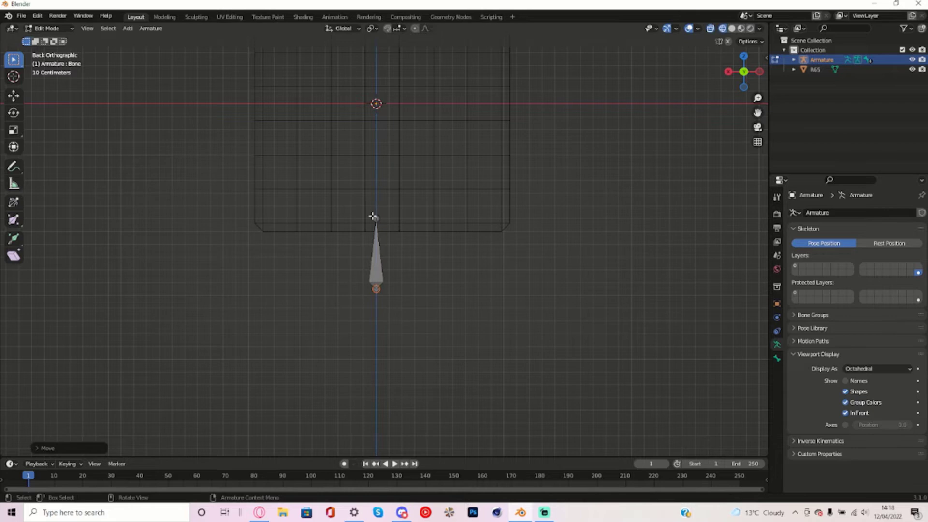
{"action": "left_click", "coordinate": [375, 217]}
{"action": "key", "text": "g"}
{"action": "key", "text": "z"}
{"action": "left_click", "coordinate": [437, 265]}
{"action": "scroll", "coordinate": [405, 231], "scroll_direction": "up", "scroll_amount": 4}
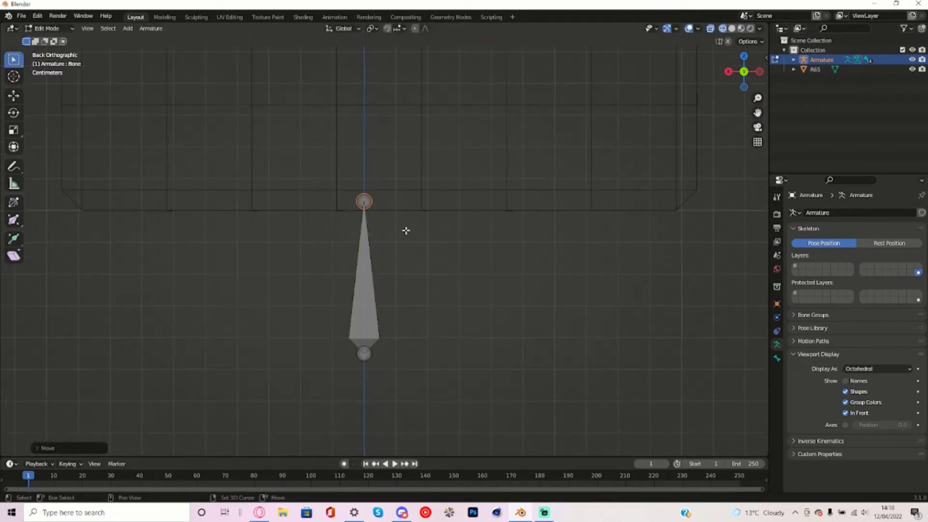
- Extrude a second bone upward from the first bone's tip through the torso, ending just below the torso's top edge
{"action": "middle_click_drag", "start_coordinate": [406, 231], "coordinate": [423, 290], "text": "shift"}
{"action": "middle_click_drag", "start_coordinate": [382, 257], "coordinate": [387, 394], "text": "shift"}
{"action": "key", "text": "e"}
{"action": "left_click", "coordinate": [415, 244]}
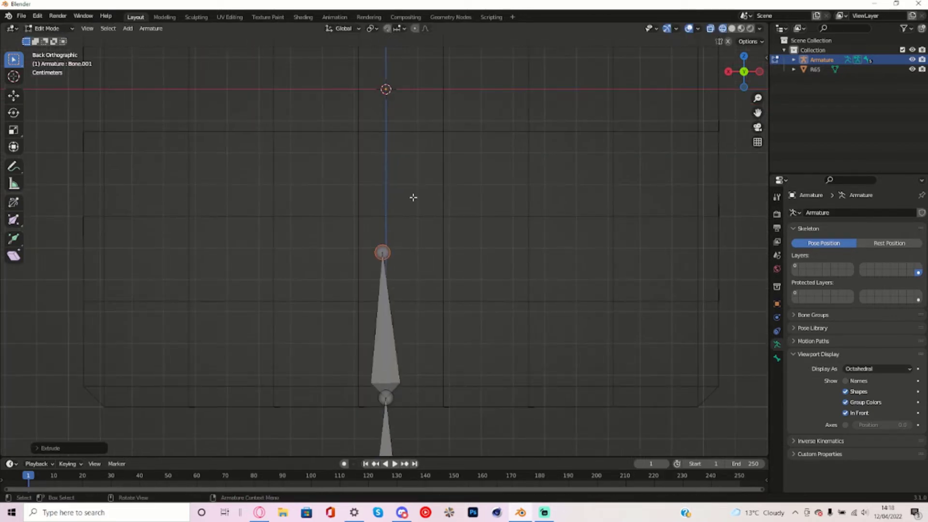
{"action": "scroll", "coordinate": [435, 245], "scroll_direction": "down", "scroll_amount": 7}
{"action": "key", "text": "g"}
{"action": "key", "text": "z"}
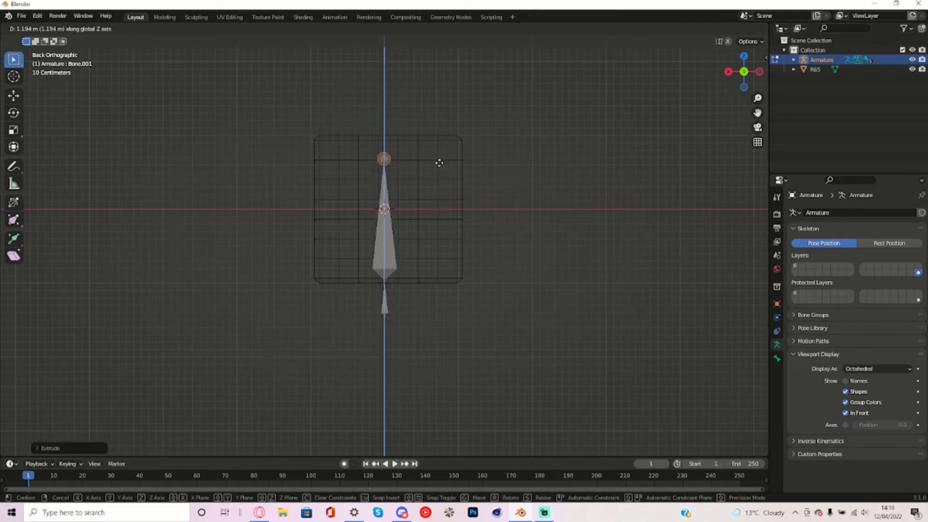
{"action": "left_click", "coordinate": [439, 160]}
{"action": "middle_click_drag", "start_coordinate": [439, 160], "coordinate": [449, 277], "text": "shift"}
{"action": "scroll", "coordinate": [450, 277], "scroll_direction": "up", "scroll_amount": 6}
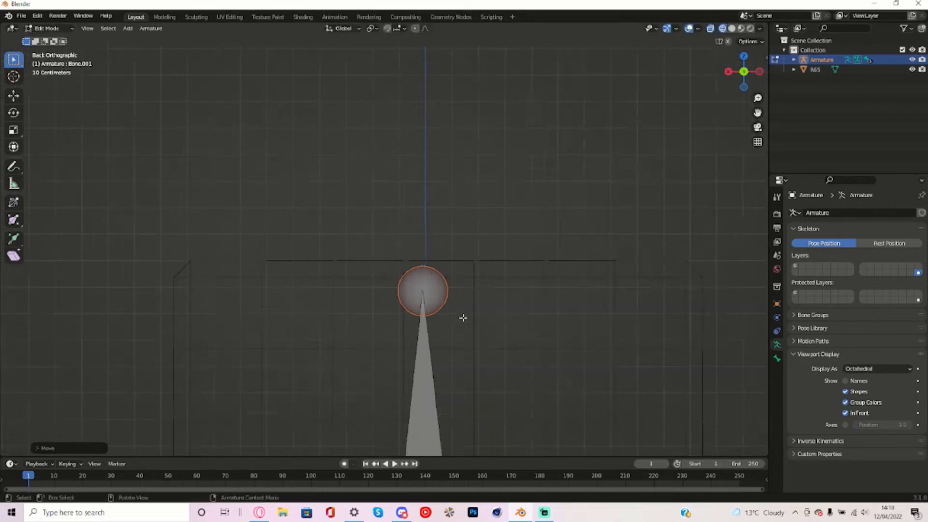
{"action": "key", "text": "g"}
{"action": "left_click", "coordinate": [468, 307]}
- Extrude a short third bone straight up along Z from the second bone's tip to above the torso
{"action": "key", "text": "e"}
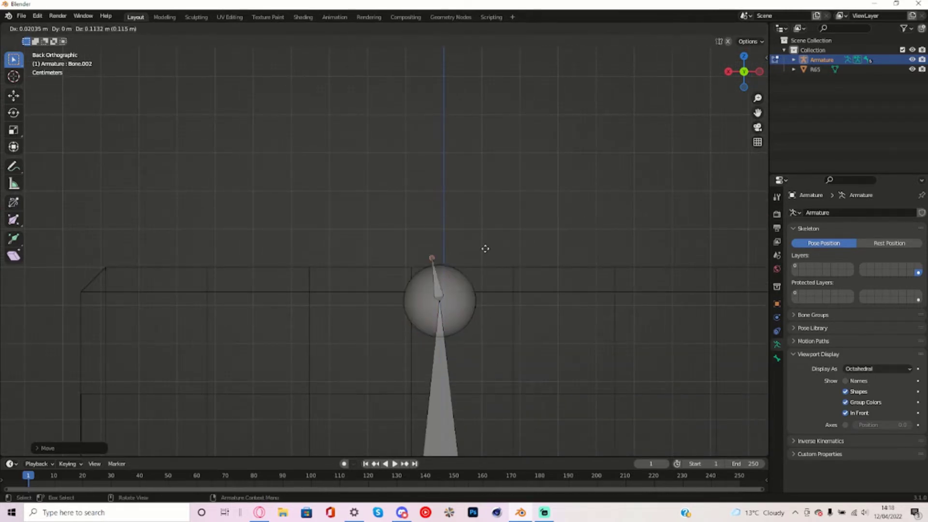
{"action": "key", "text": "z"}
{"action": "left_click", "coordinate": [476, 125]}
{"action": "scroll", "coordinate": [516, 172], "scroll_direction": "down", "scroll_amount": 4}
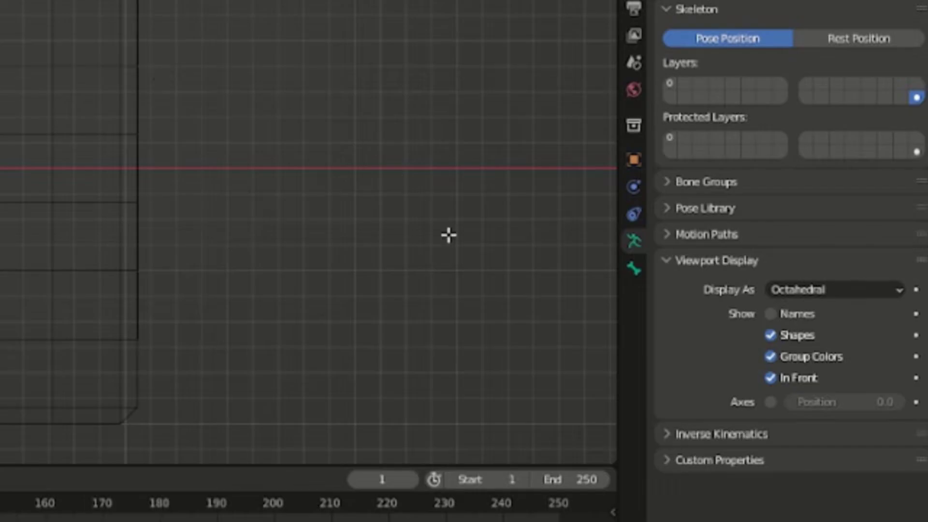
- Display the armature as B-Bone and rename the long middle bone as TorsoBendy
{"action": "left_click", "coordinate": [843, 291]}
{"action": "left_click", "coordinate": [828, 354]}
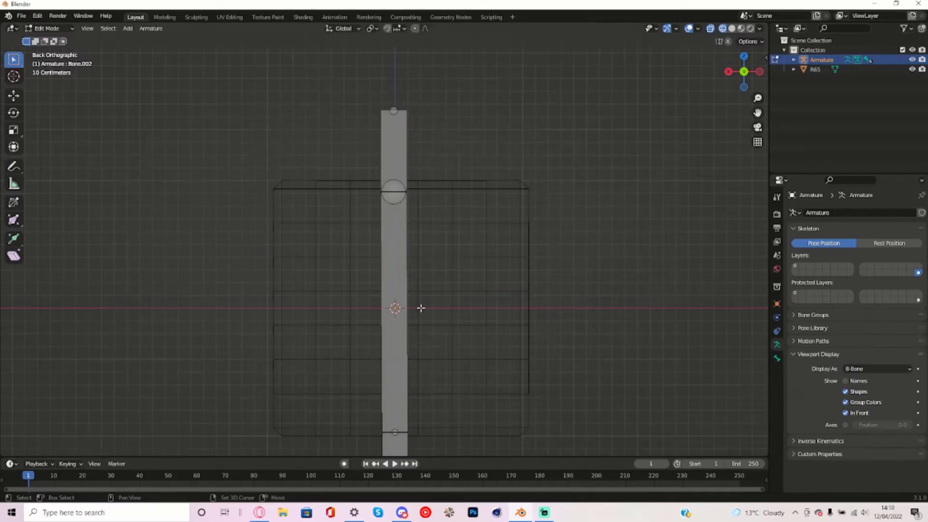
{"action": "left_click", "coordinate": [383, 241]}
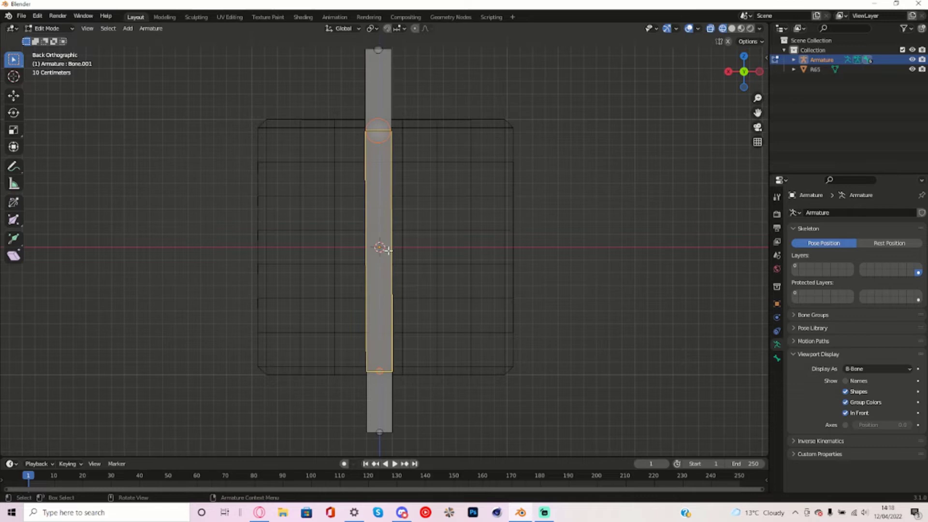
{"action": "key", "text": "F2"}
{"action": "type", "text": "TorsoBend"}
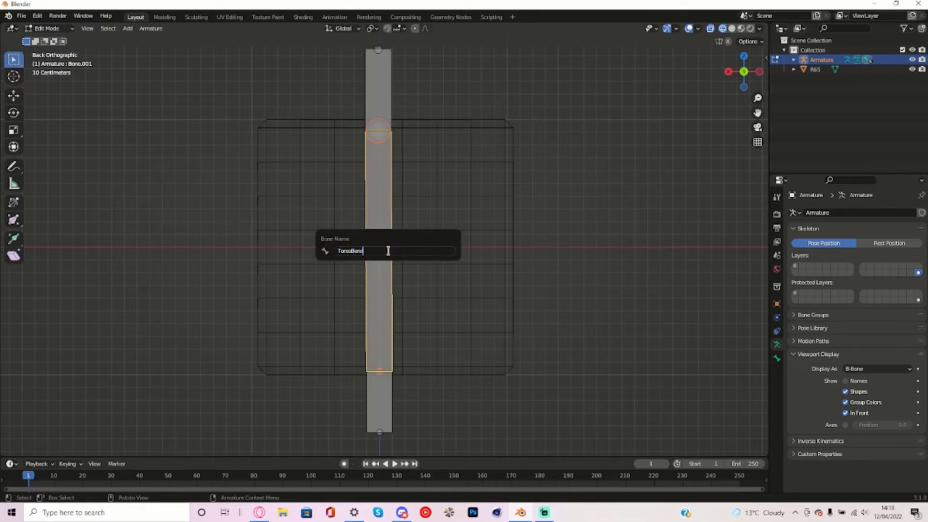
{"action": "type", "text": "y"}
{"action": "key", "text": "Return"}
- Rename the short bone below the torso as Torso_Shandle
{"action": "left_click", "coordinate": [368, 412]}
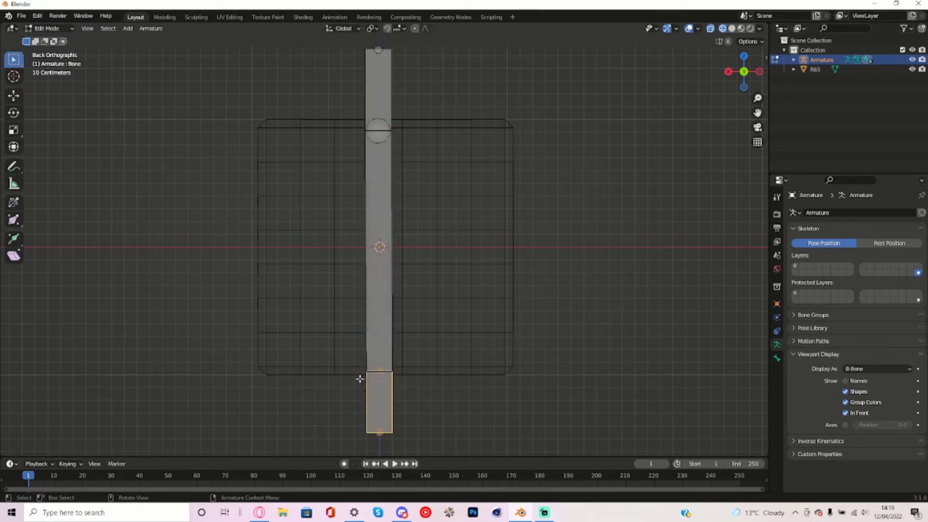
{"action": "key", "text": "F2"}
{"action": "type", "text": "Torso_Shin"}
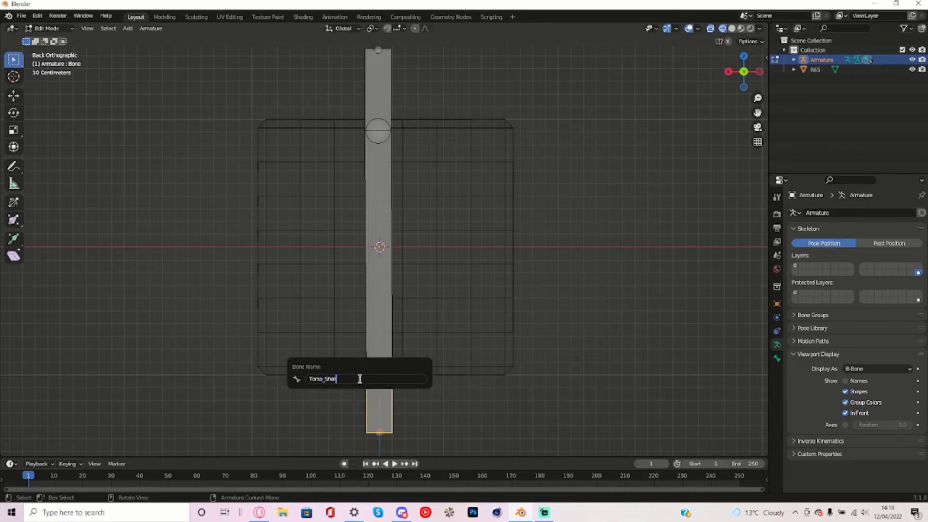
{"action": "key", "text": "Return"}
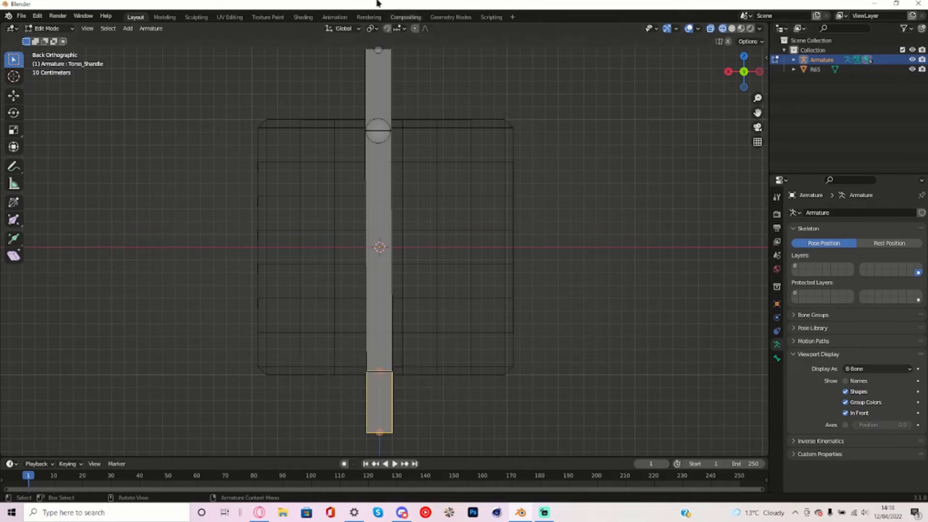
- Rename the short bone above the torso as Torso_Ehandle
{"action": "left_click", "coordinate": [377, 90]}
{"action": "key", "text": "F2"}
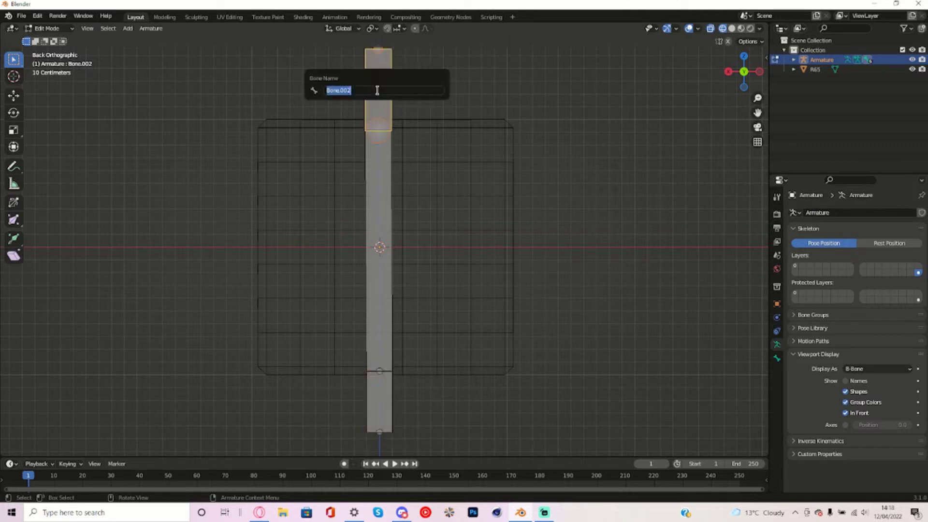
{"action": "type", "text": "Torso_Neck"}
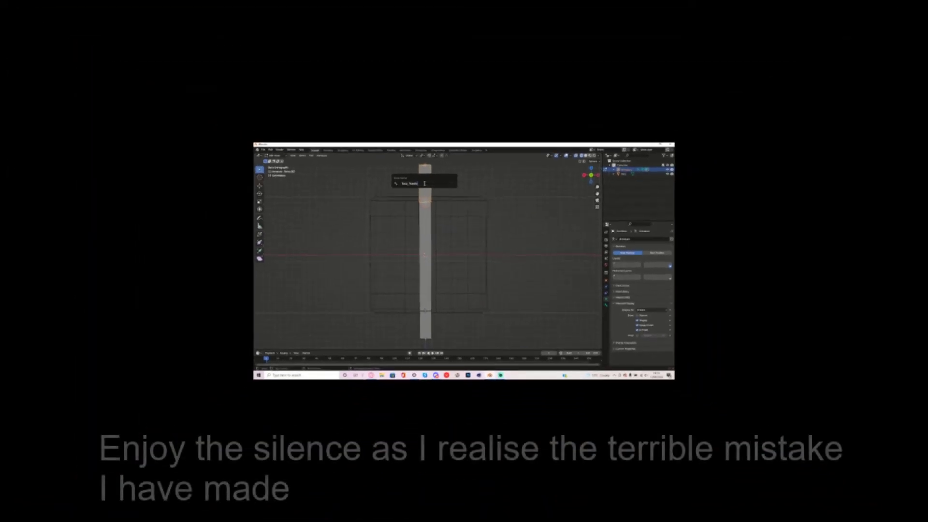
{"action": "key", "text": "ctrl+Left"}
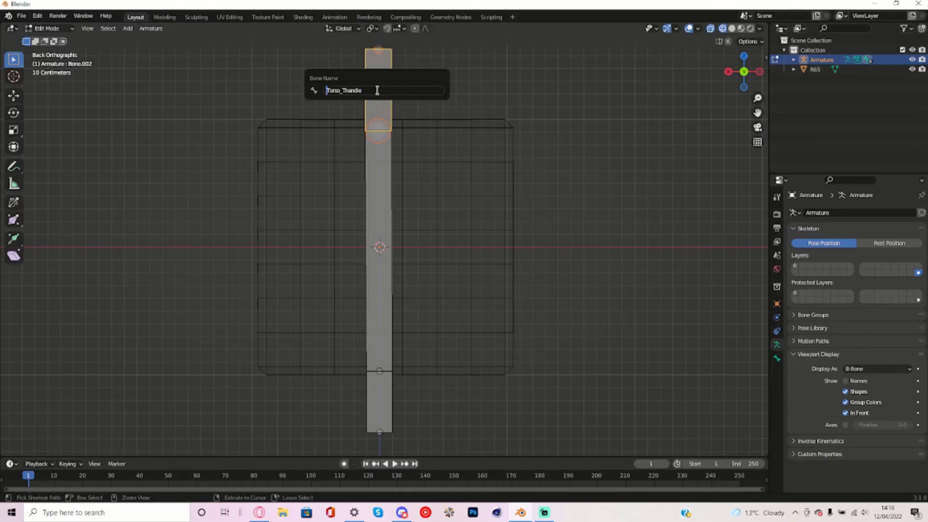
{"action": "key", "text": "End"}
{"action": "key", "text": "ctrl+Right"}
{"action": "key", "text": "Left"}
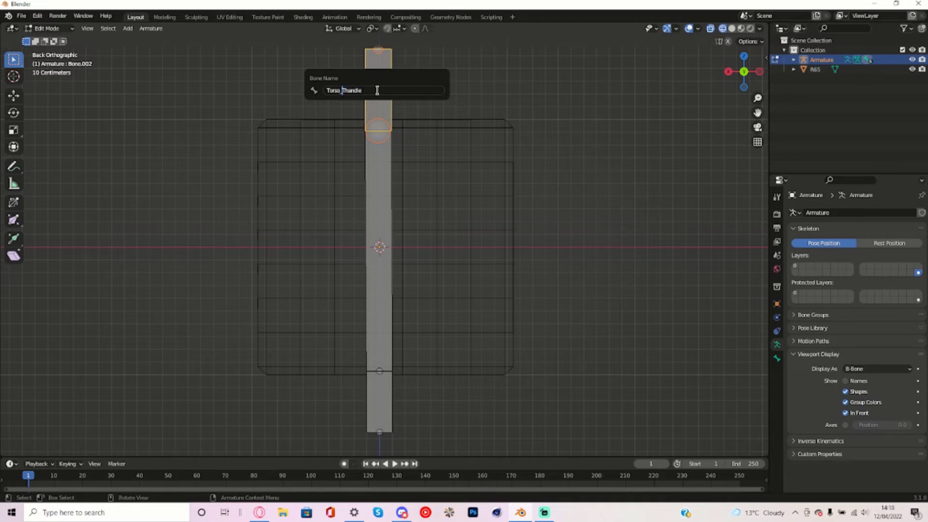
{"action": "key", "text": "Return"}
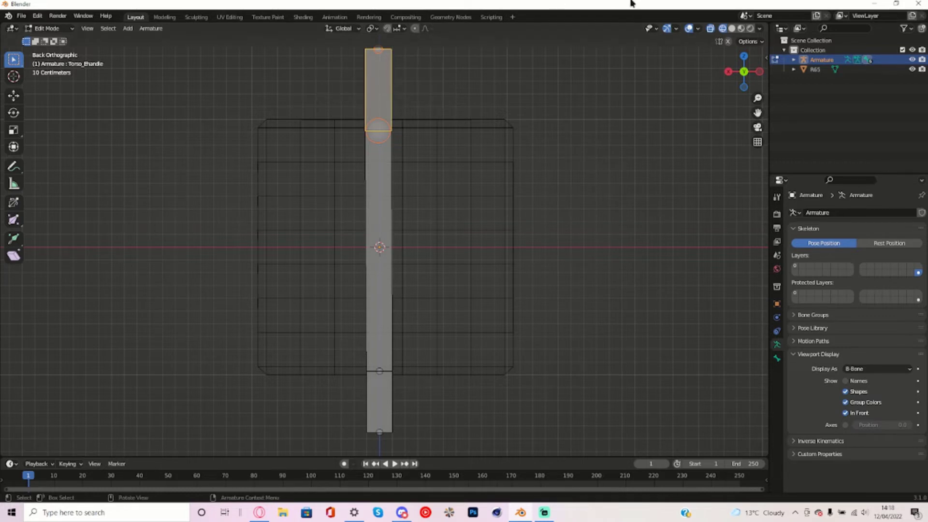
- Set the TorsoBendy bone's Bendy Bones segments to 10 and deselect the bone
{"action": "left_click", "coordinate": [395, 231]}
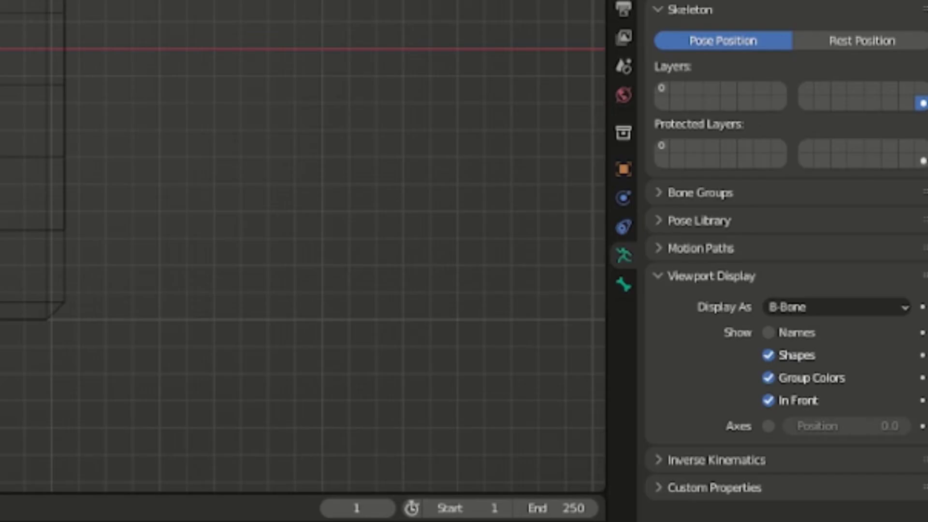
{"action": "left_click", "coordinate": [777, 359]}
{"action": "left_click", "coordinate": [707, 234]}
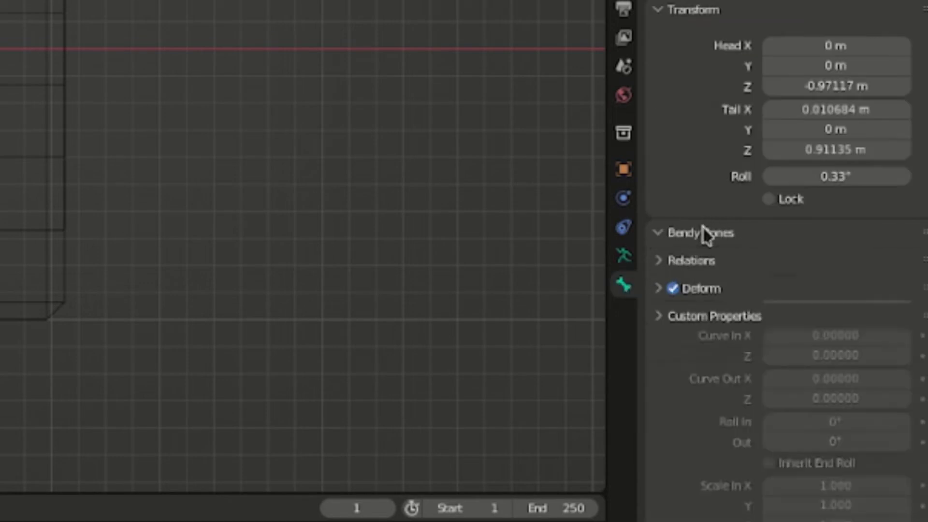
{"action": "left_click_drag", "start_coordinate": [835, 263], "coordinate": [856, 264]}
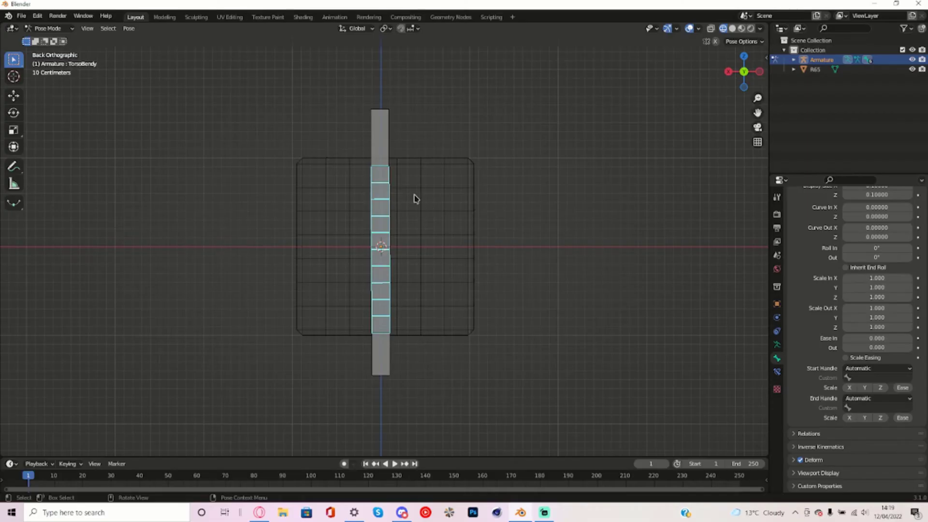
{"action": "key", "text": "Tab"}
{"action": "left_click", "coordinate": [460, 158]}
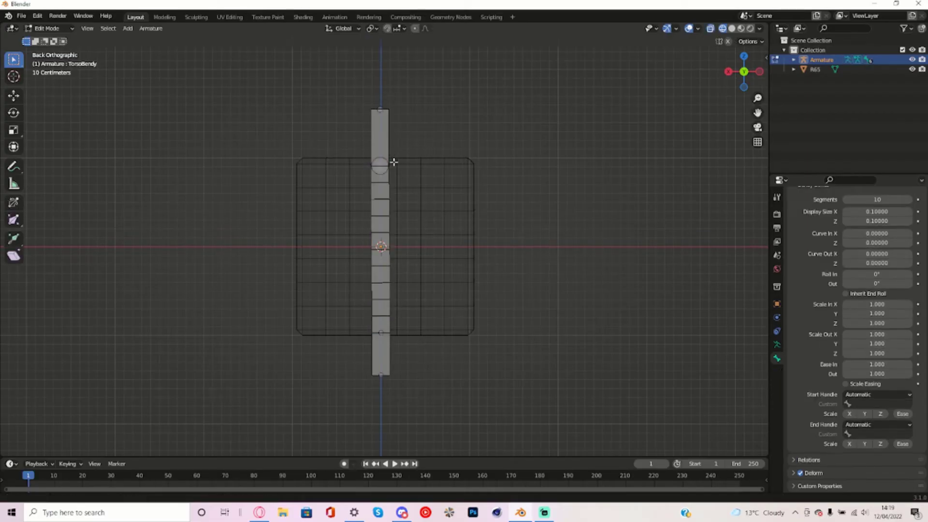
- Clear the parent of the Torso_Ehandle bone above the torso
{"action": "scroll", "coordinate": [394, 162], "scroll_direction": "up", "scroll_amount": 3}
{"action": "left_click", "coordinate": [402, 201]}
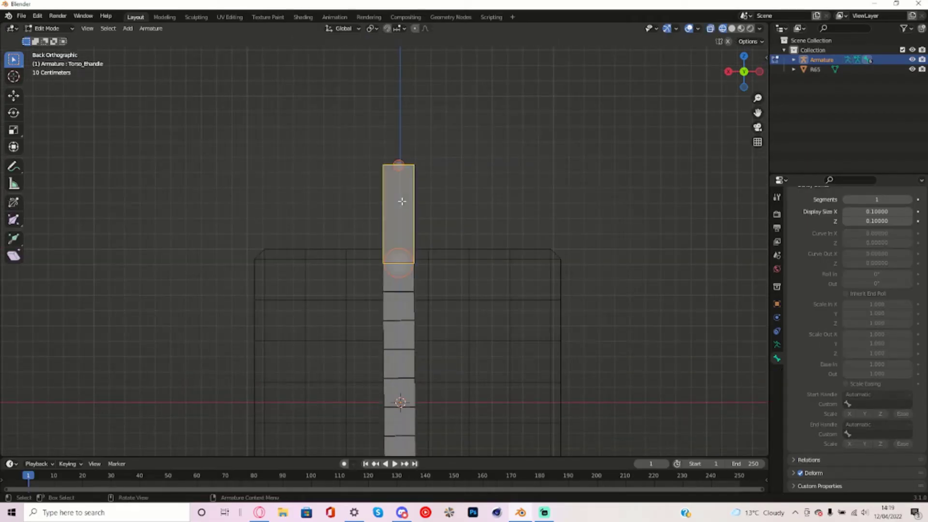
{"action": "key", "text": "alt+p"}
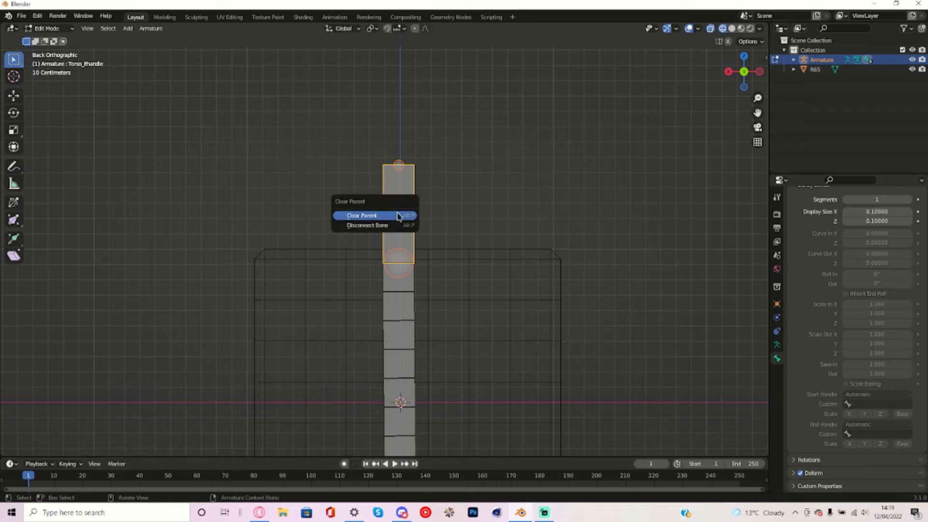
{"action": "left_click", "coordinate": [397, 213]}
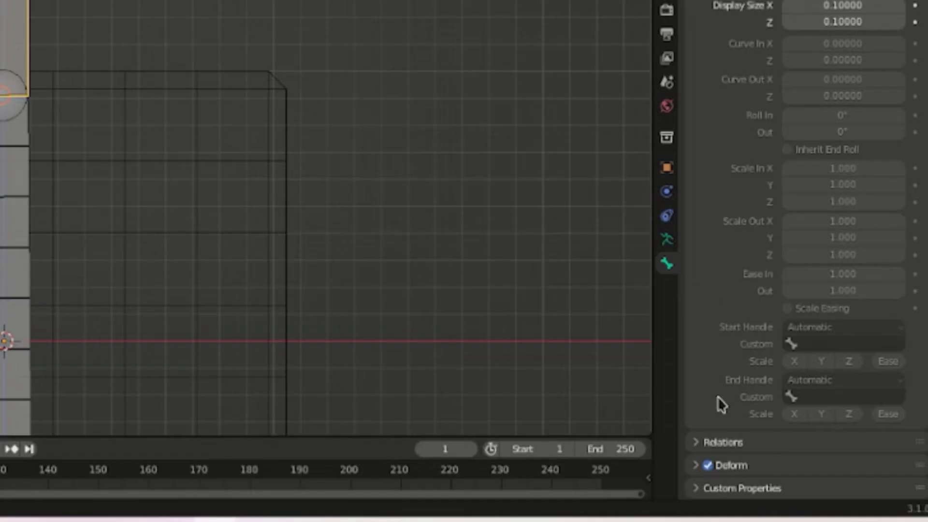
- Set the parent of the Torso_Ehandle bone to uppertorso
{"action": "left_click", "coordinate": [815, 460]}
{"action": "left_click", "coordinate": [831, 361]}
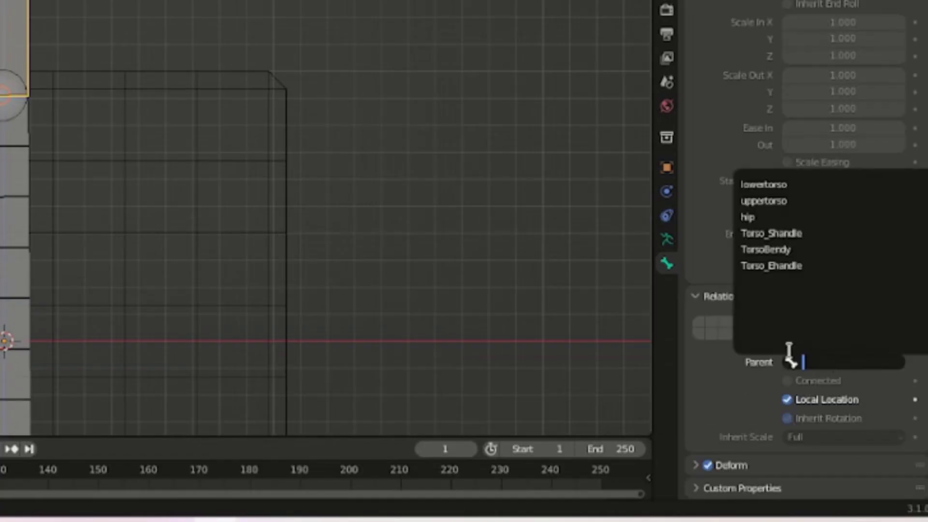
{"action": "type", "text": "upper"}
{"action": "key", "text": "Return"}
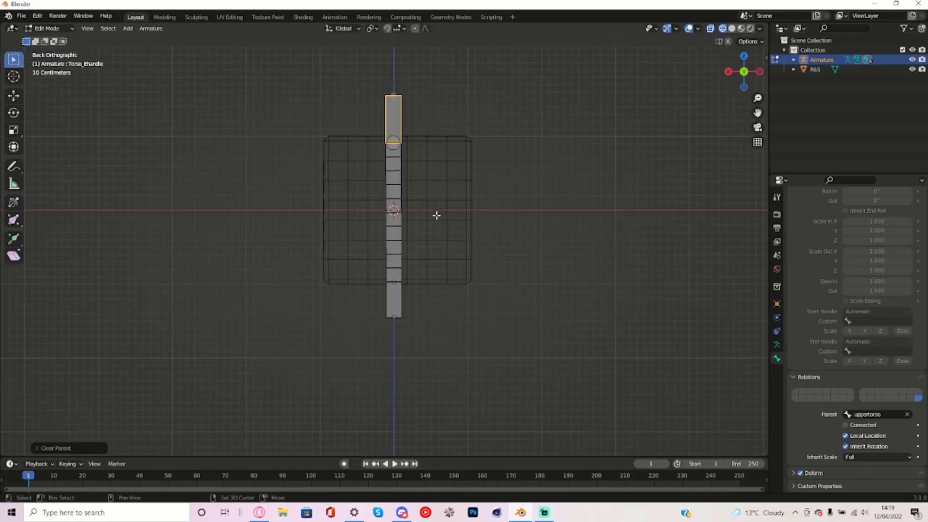
- In Pose Mode, set the TorsoBendy bone's start handle to Absolute with Torso_Shandle as its custom handle bone
{"action": "key", "text": "ctrl+Tab"}
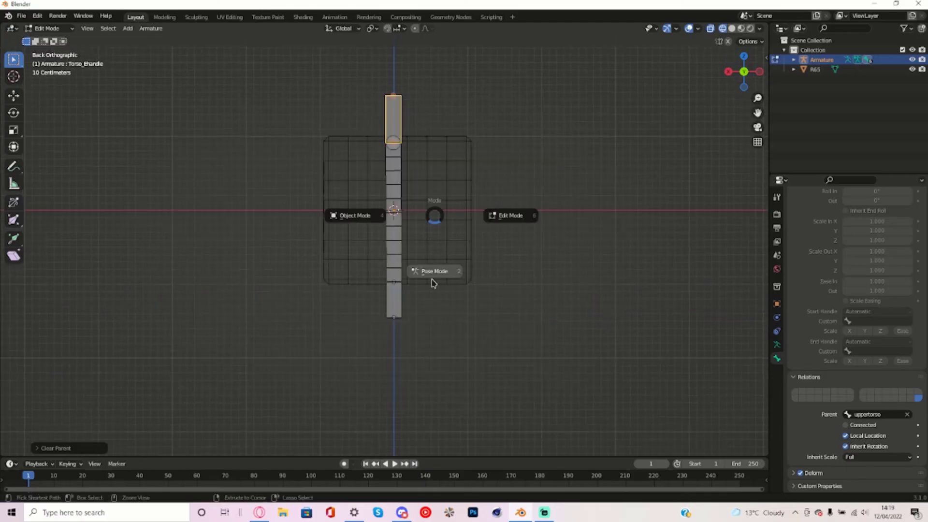
{"action": "left_click", "coordinate": [433, 279]}
{"action": "left_click", "coordinate": [398, 242]}
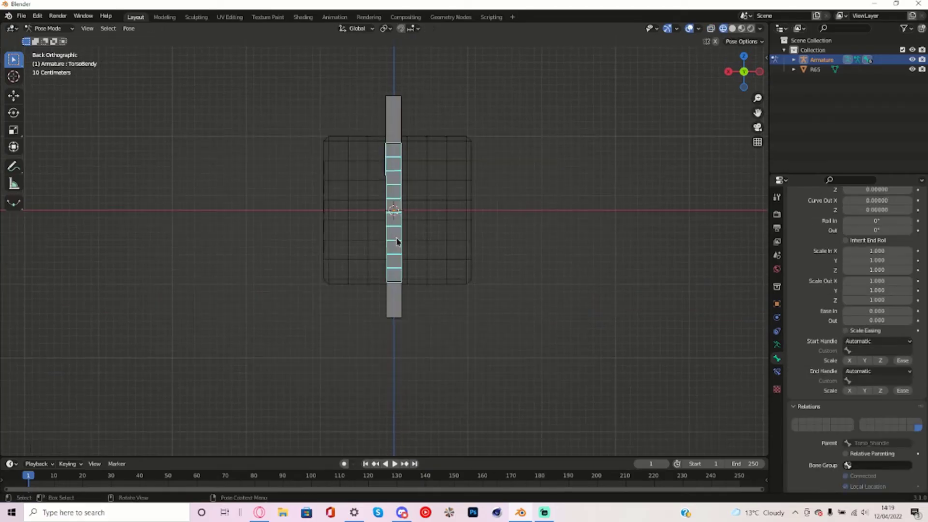
{"action": "left_click", "coordinate": [863, 342]}
{"action": "left_click", "coordinate": [867, 358]}
{"action": "left_click", "coordinate": [865, 351]}
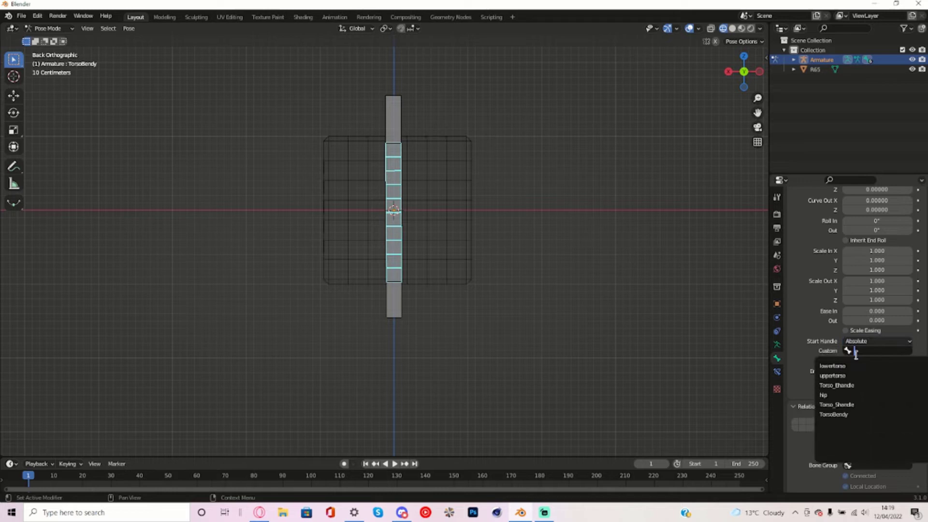
{"action": "type", "text": "To"}
{"action": "key", "text": "Down"}
{"action": "key", "text": "Down"}
{"action": "key", "text": "Down"}
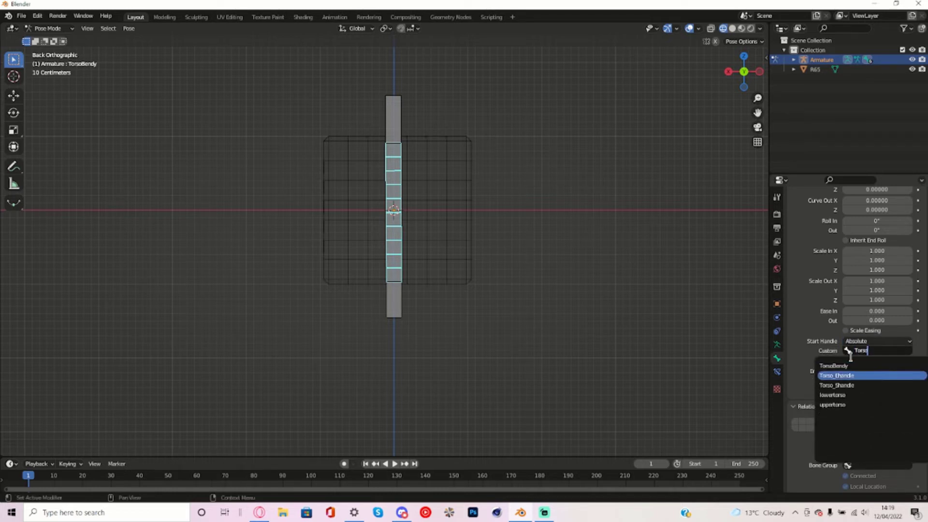
{"action": "key", "text": "Return"}
- Set the TorsoBendy bone's end handle to Absolute with Torso_Ehandle as its custom handle bone
{"action": "left_click", "coordinate": [863, 371]}
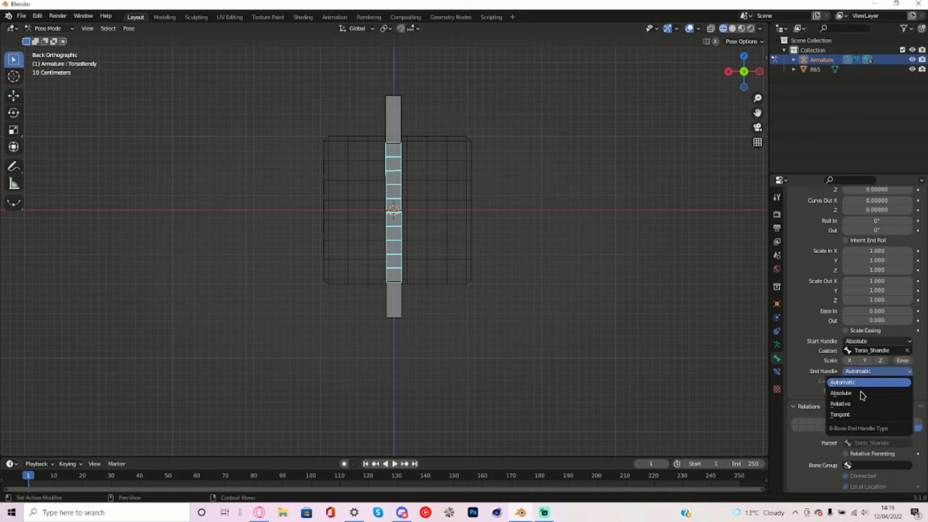
{"action": "left_click", "coordinate": [866, 391]}
{"action": "left_click", "coordinate": [875, 381]}
{"action": "type", "text": "TOrso"}
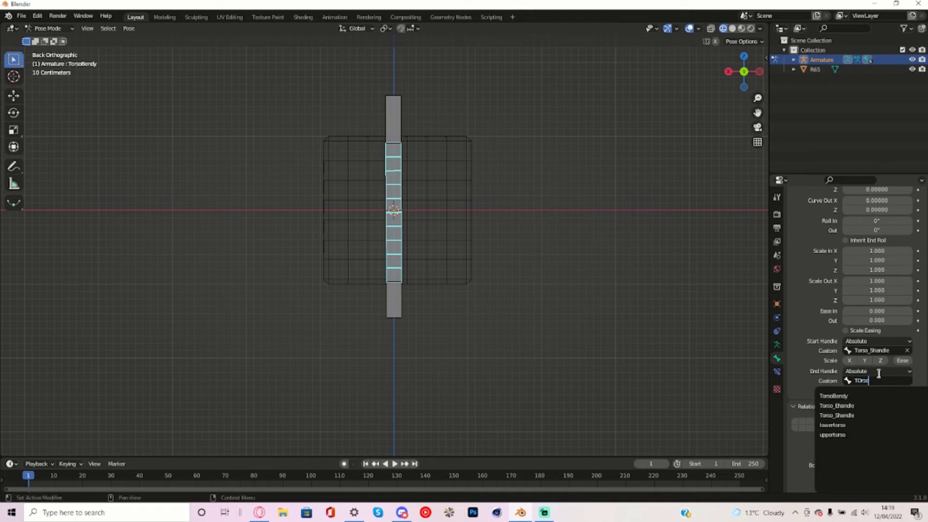
{"action": "key", "text": "Down"}
{"action": "key", "text": "Return"}
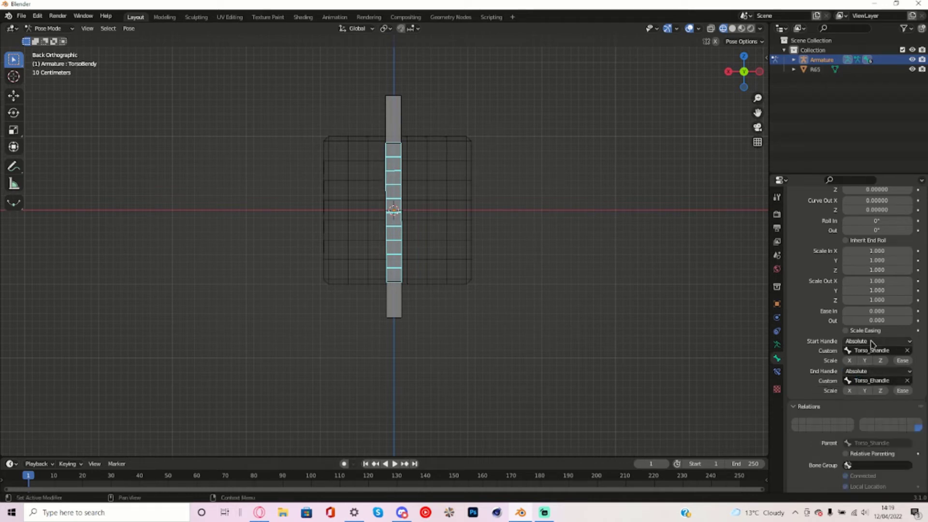
- Add a Stretch To constraint to the TorsoBendy bone, targeting the Armature's Torso_Ehandle bone
{"action": "left_click", "coordinate": [777, 372]}
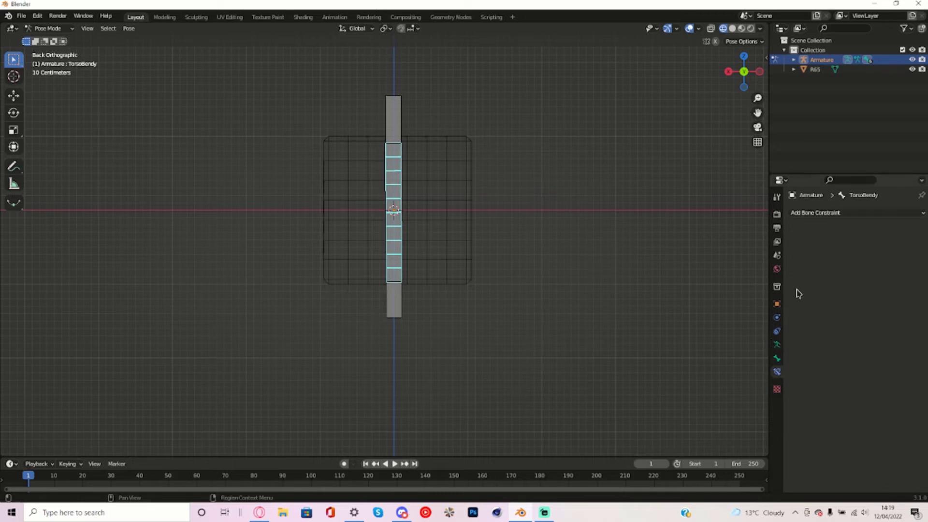
{"action": "left_click", "coordinate": [816, 215]}
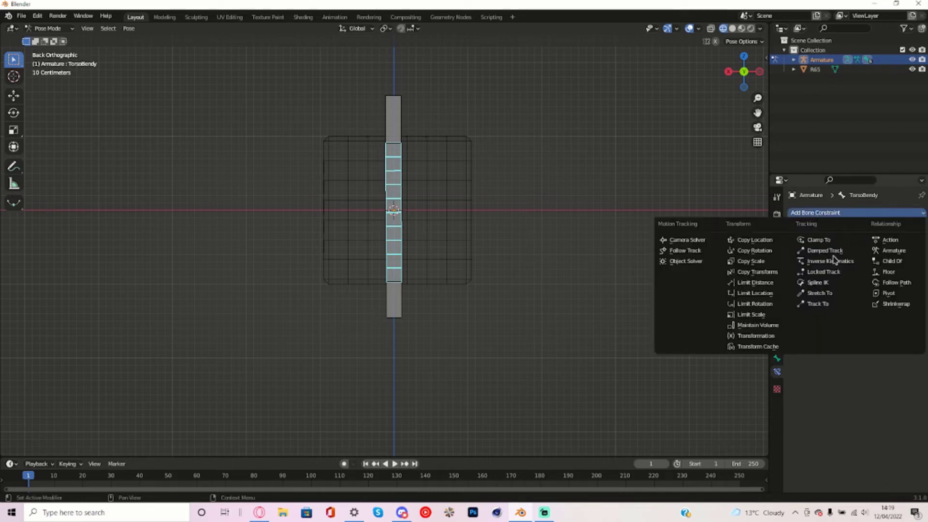
{"action": "left_click", "coordinate": [833, 294]}
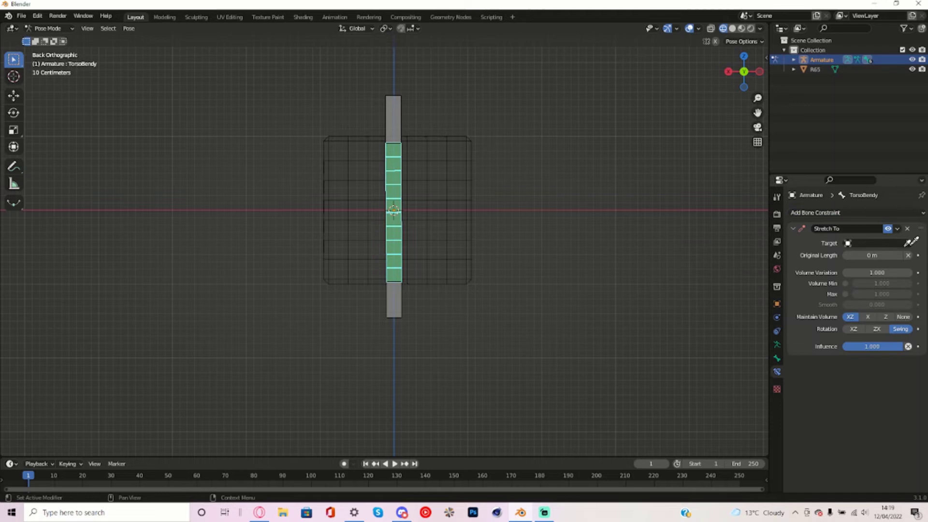
{"action": "left_click", "coordinate": [911, 243]}
{"action": "left_click", "coordinate": [397, 113]}
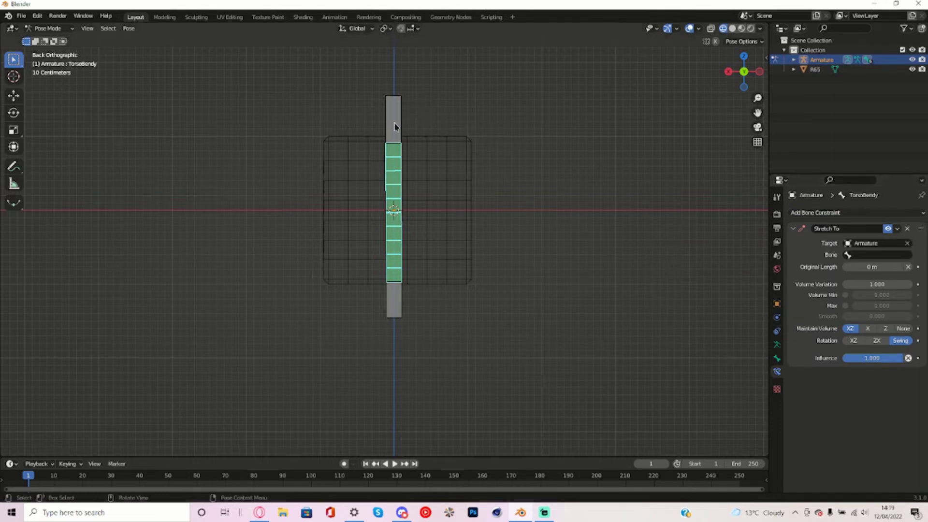
{"action": "left_click", "coordinate": [870, 254]}
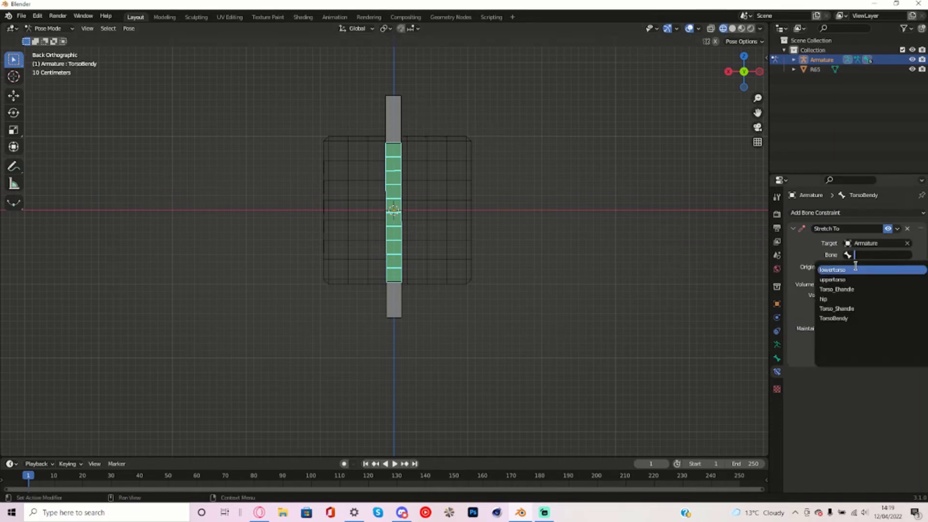
{"action": "left_click", "coordinate": [837, 289]}
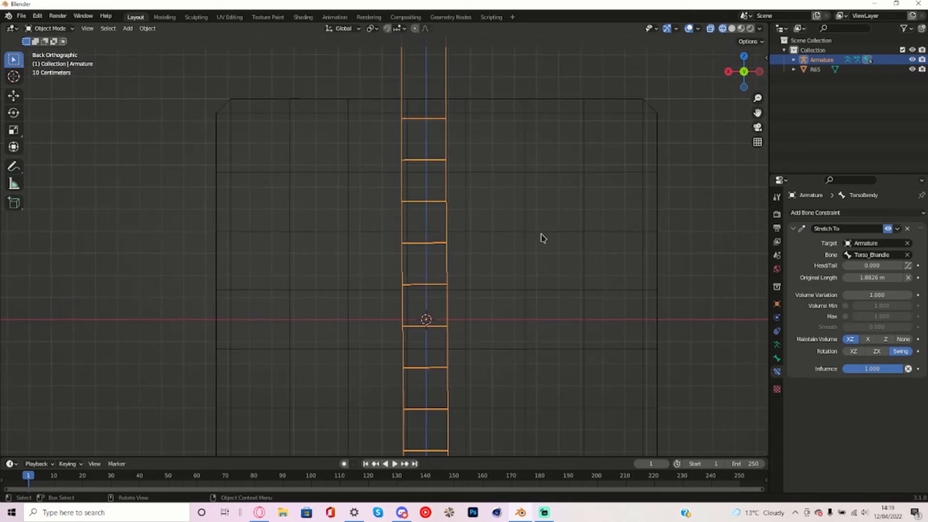
- Parent the R65 torso mesh to the Armature using Armature Deform With Empty Groups
{"action": "left_click", "coordinate": [656, 235]}
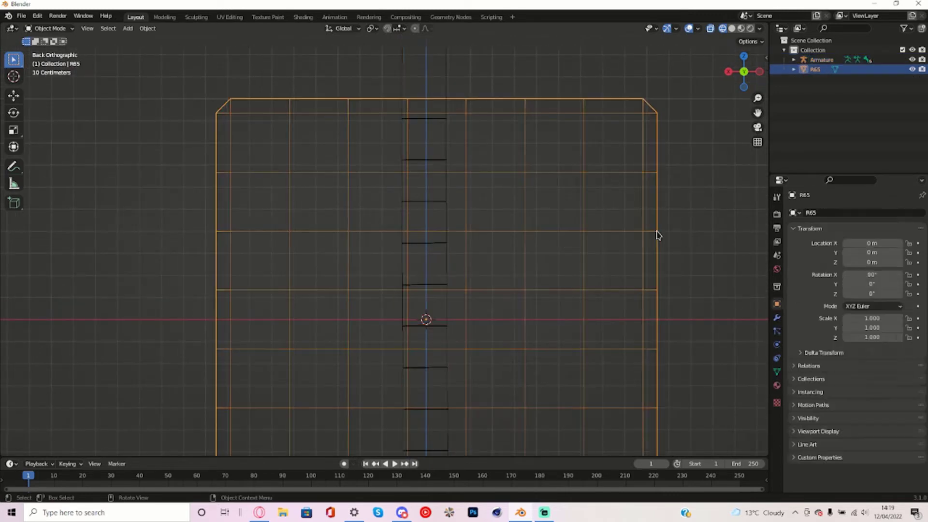
{"action": "left_click", "coordinate": [447, 237], "text": "shift"}
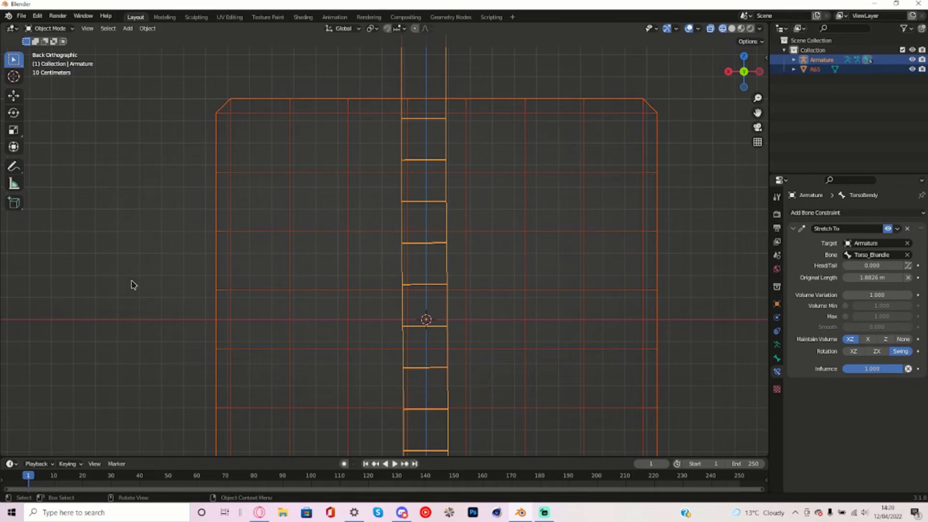
{"action": "key", "text": "ctrl+p"}
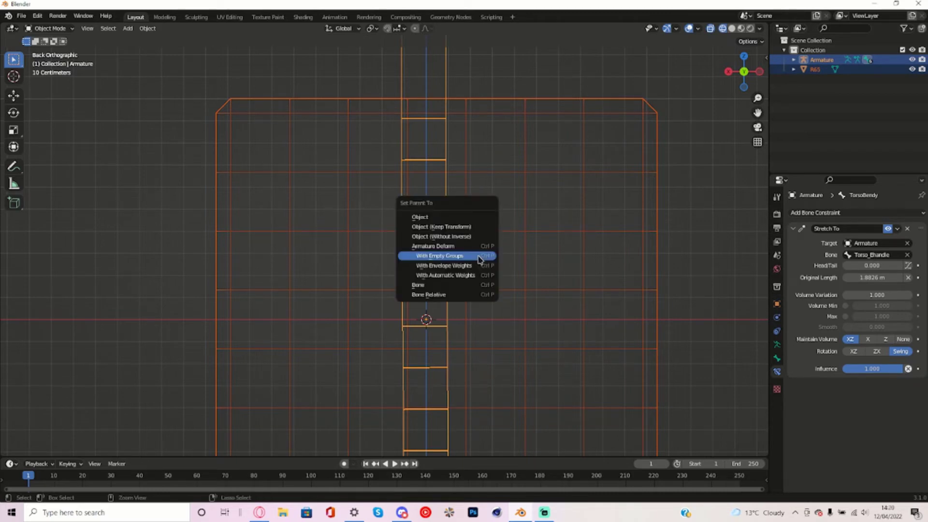
{"action": "left_click", "coordinate": [478, 256]}
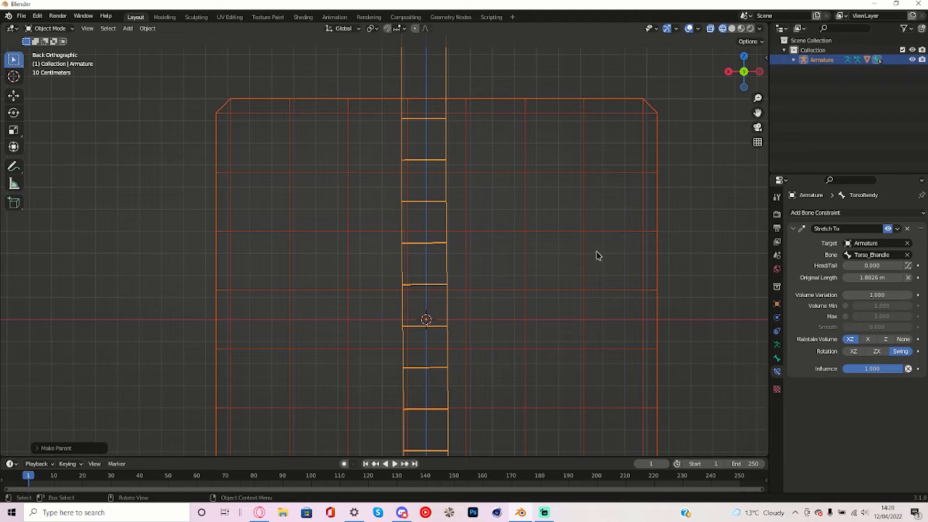
- Remove every vertex group from the R65 mesh except TorsoBendy
{"action": "left_click", "coordinate": [655, 264]}
{"action": "left_click", "coordinate": [777, 372]}
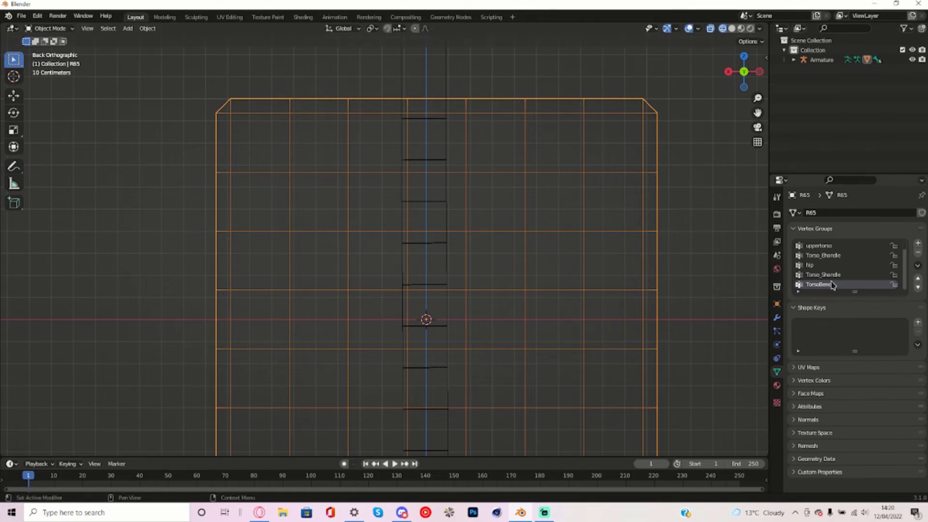
{"action": "left_click", "coordinate": [849, 274]}
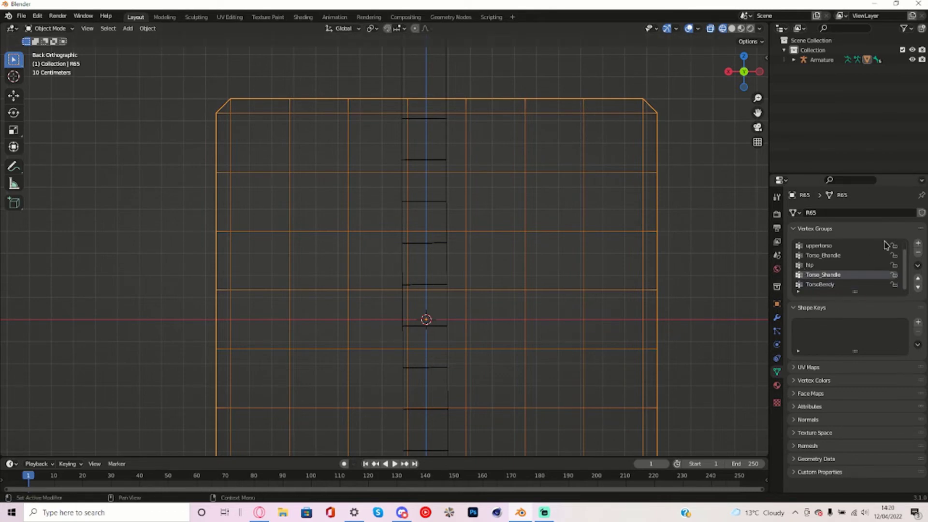
{"action": "left_click", "coordinate": [918, 253]}
{"action": "left_click", "coordinate": [918, 253]}
{"action": "left_click", "coordinate": [918, 253]}
{"action": "left_click", "coordinate": [918, 253]}
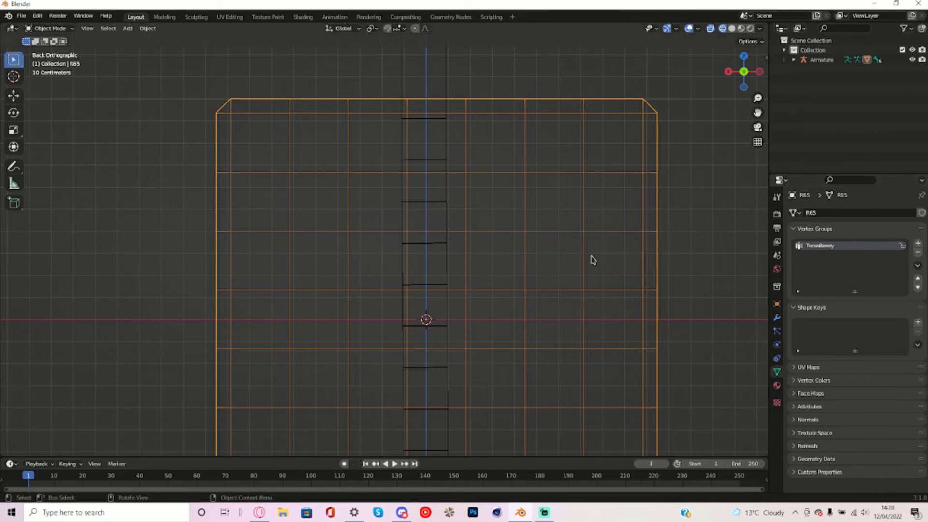
- Assign all vertices of the R65 mesh to the TorsoBendy vertex group with weight 1.000 and return to Object Mode
{"action": "key", "text": "Tab"}
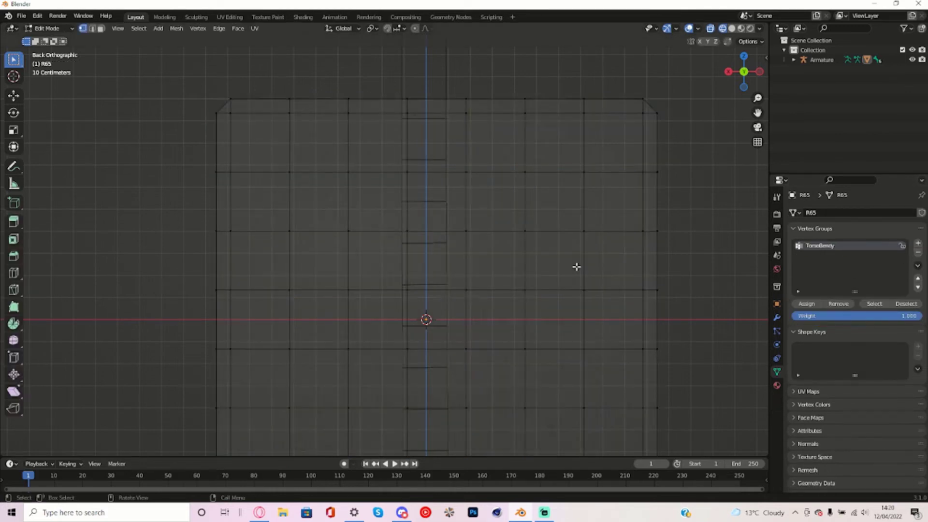
{"action": "key", "text": "a"}
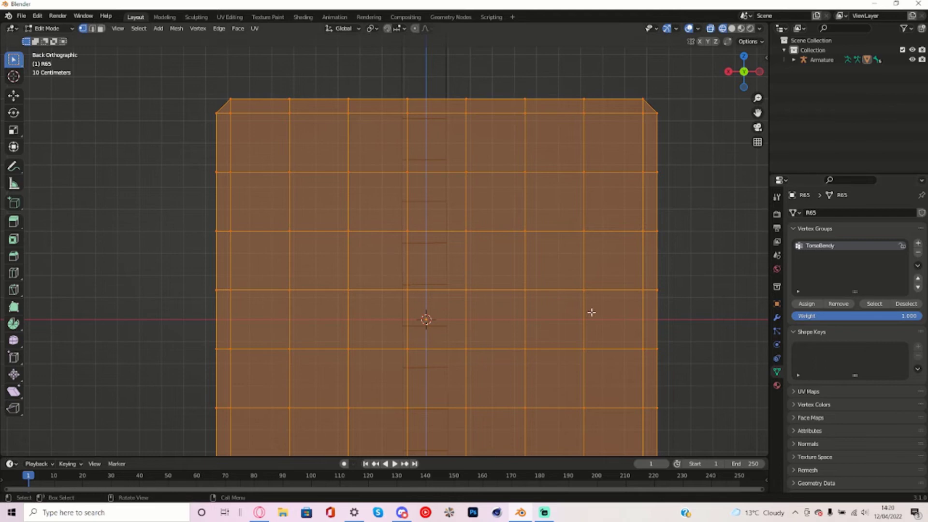
{"action": "key", "text": "ctrl+Tab"}
{"action": "left_click", "coordinate": [505, 311]}
- Display the Armature's bones as Octahedral and show only its first bone layer
{"action": "left_click", "coordinate": [822, 60]}
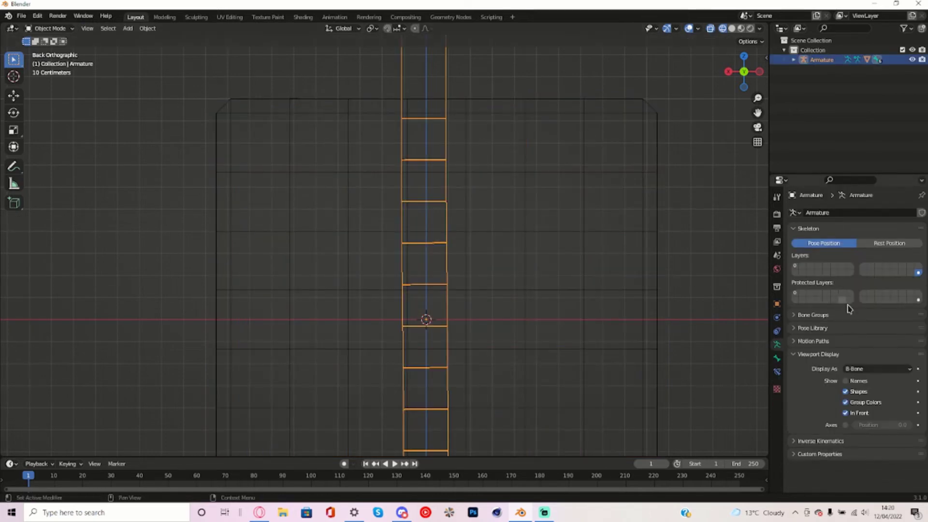
{"action": "left_click", "coordinate": [868, 370]}
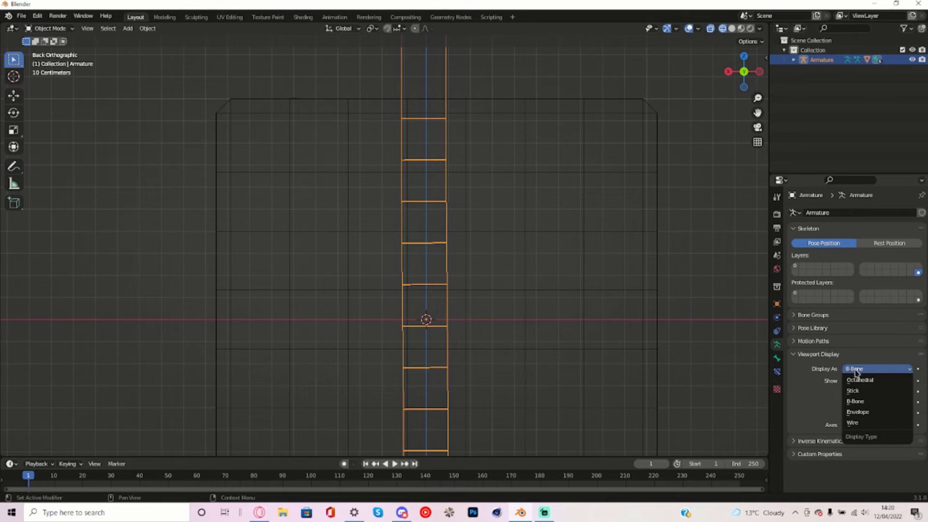
{"action": "left_click", "coordinate": [890, 380]}
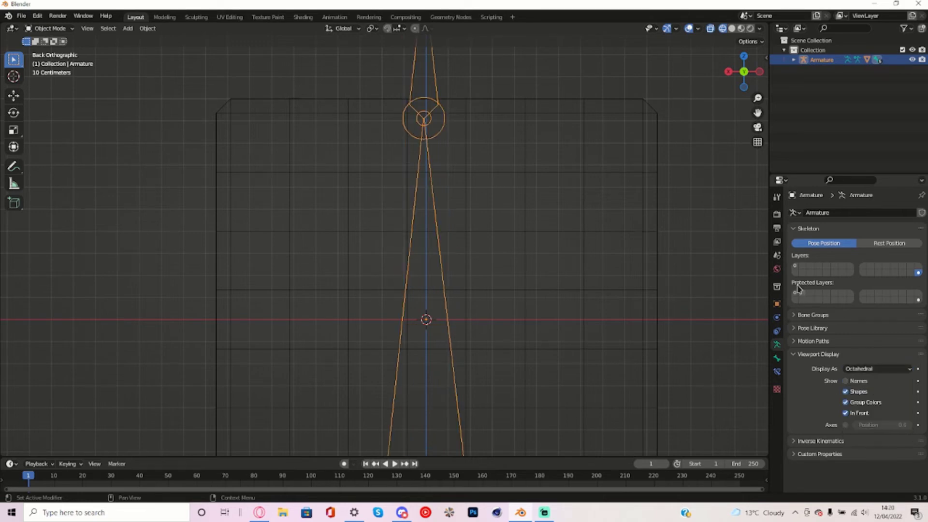
{"action": "left_click", "coordinate": [796, 267]}
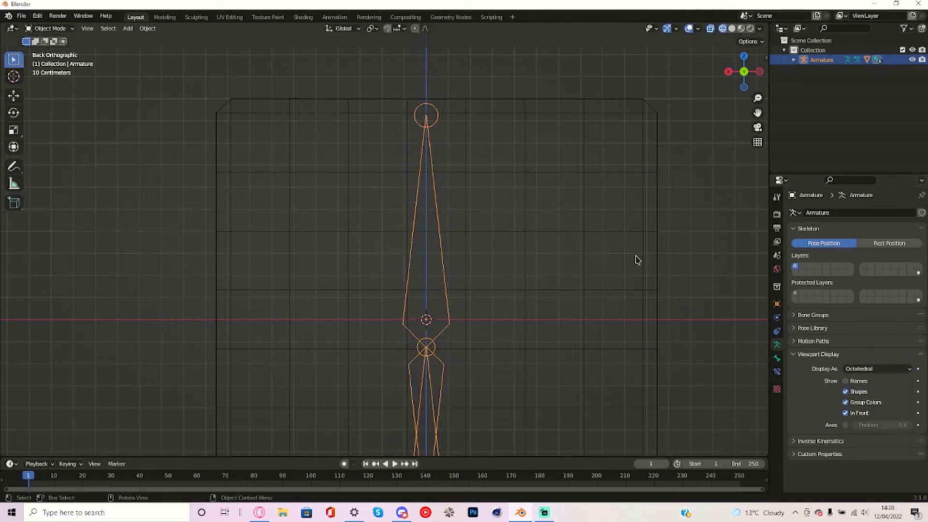
- In Pose Mode, test the torso bend by rotating the uppertorso bone to each side, discarding the second rotation
{"action": "key", "text": "ctrl+Tab"}
{"action": "left_click", "coordinate": [435, 252]}
{"action": "key", "text": "r"}
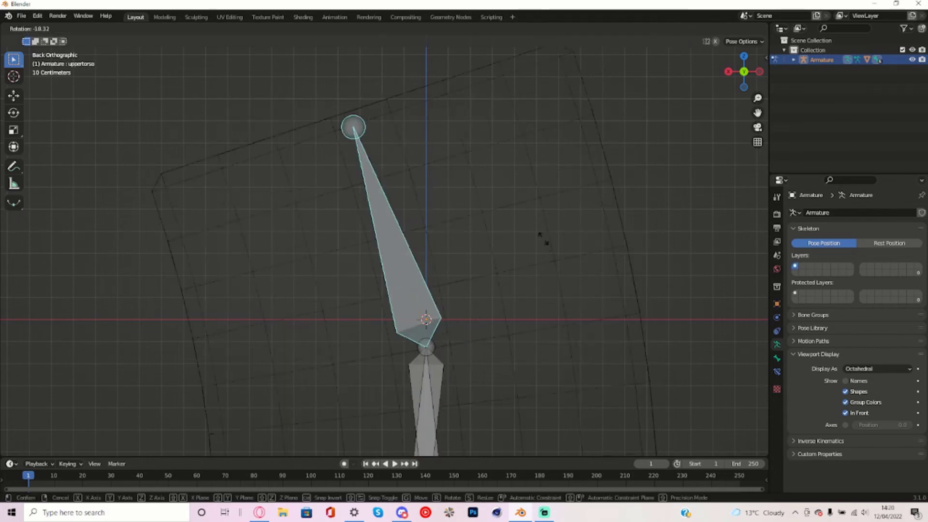
{"action": "left_click", "coordinate": [578, 337]}
{"action": "scroll", "coordinate": [578, 338], "scroll_direction": "down", "scroll_amount": 4}
{"action": "scroll", "coordinate": [578, 333], "scroll_direction": "up", "scroll_amount": 2}
{"action": "key", "text": "r"}
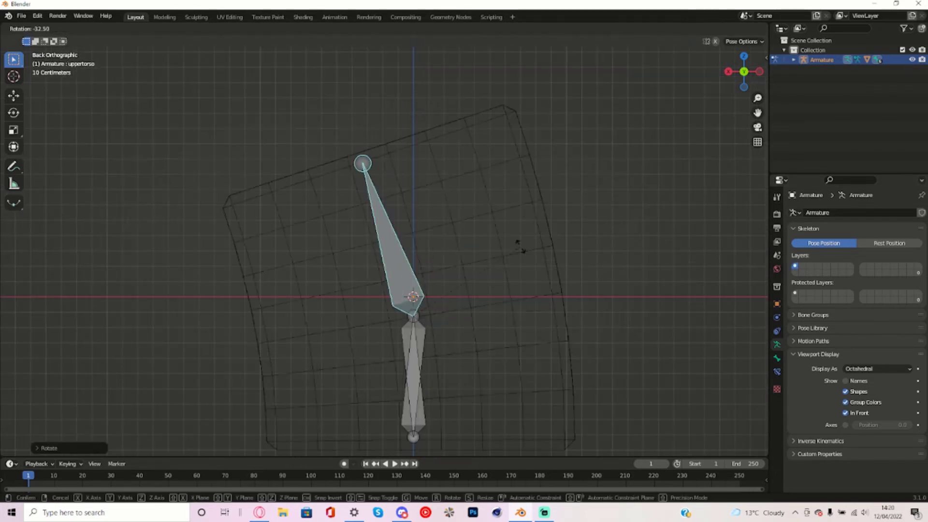
{"action": "left_click", "coordinate": [636, 123]}
{"action": "key", "text": "ctrl+z"}
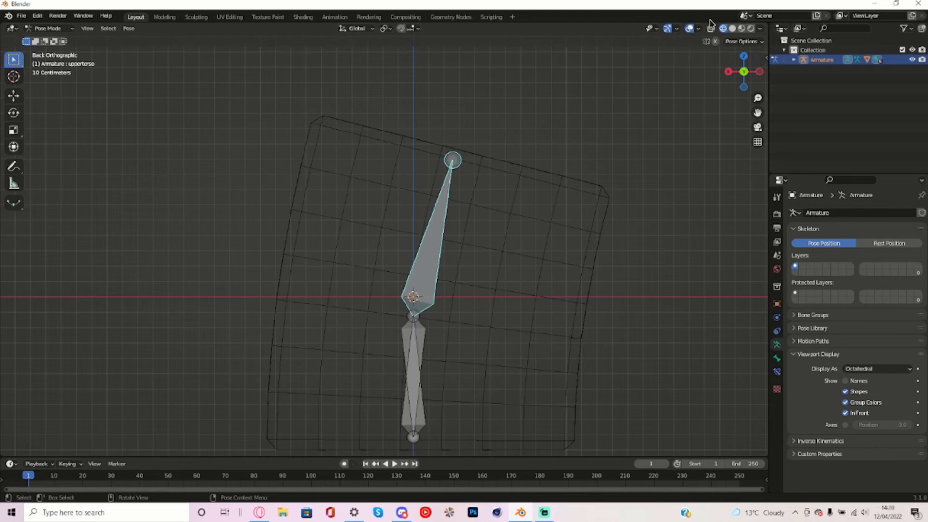
- Switch the viewport to solid shading, try another uppertorso rotation, and undo the bone's remaining sideways rotation
{"action": "left_click", "coordinate": [733, 28]}
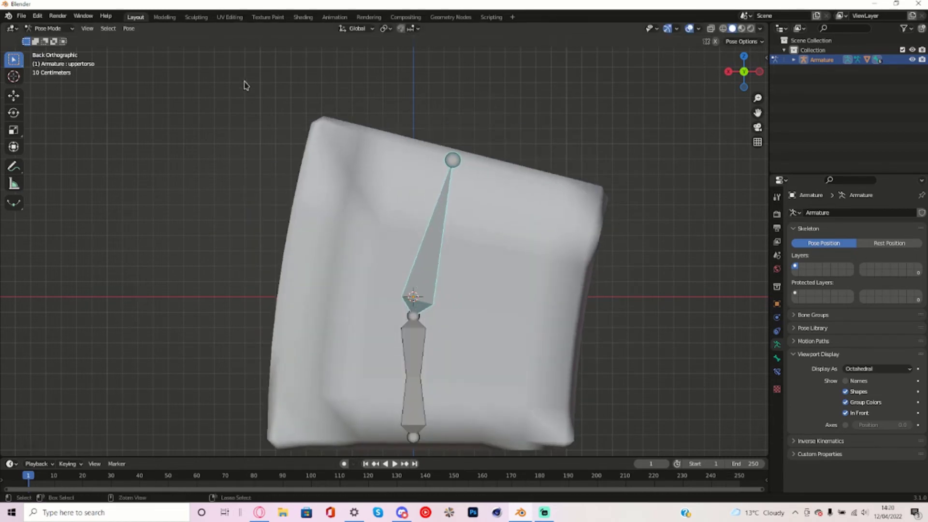
{"action": "key", "text": "r"}
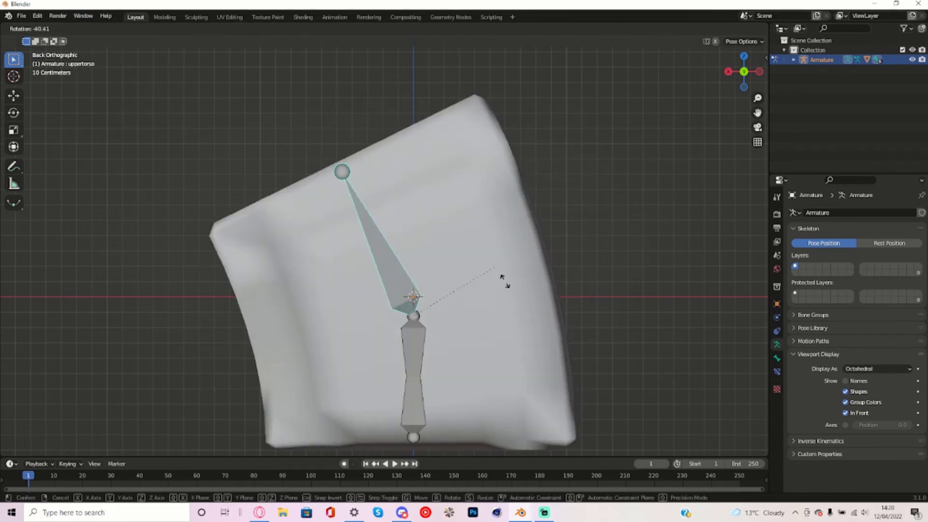
{"action": "key", "text": "Escape"}
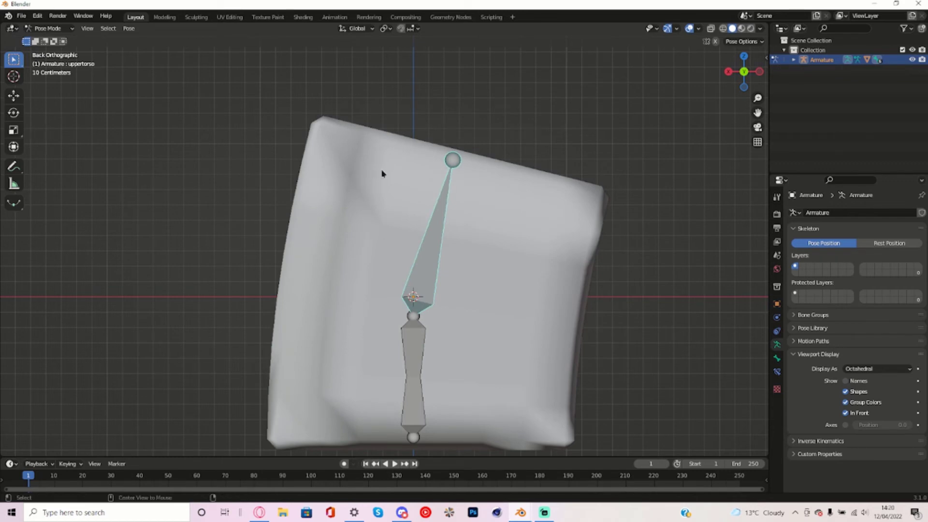
{"action": "key", "text": "ctrl+z"}
- Test the torso's bend from the side by rotating the uppertorso bone, and cancel the rotation
{"action": "scroll", "coordinate": [414, 233], "scroll_direction": "down", "scroll_amount": 4}
{"action": "middle_click_drag", "start_coordinate": [414, 233], "coordinate": [262, 228]}
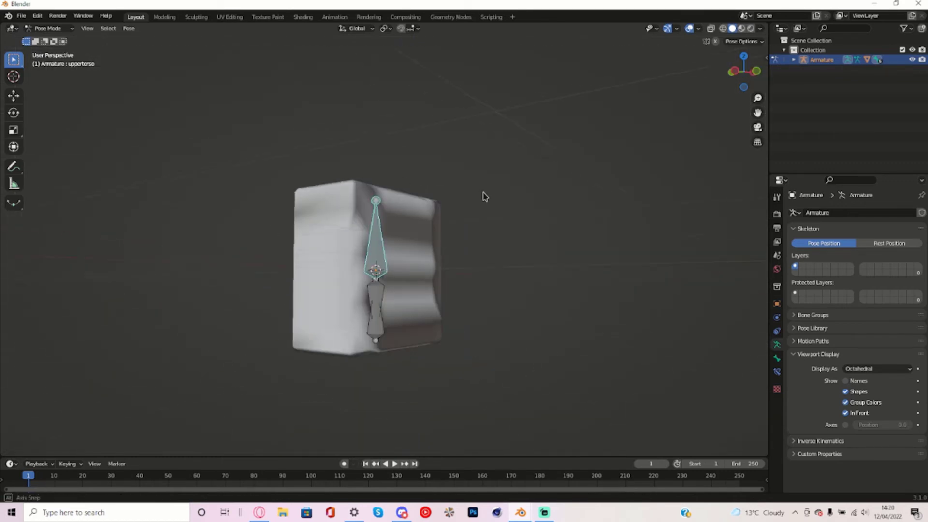
{"action": "middle_click_drag", "start_coordinate": [485, 197], "coordinate": [527, 190]}
{"action": "key", "text": "r"}
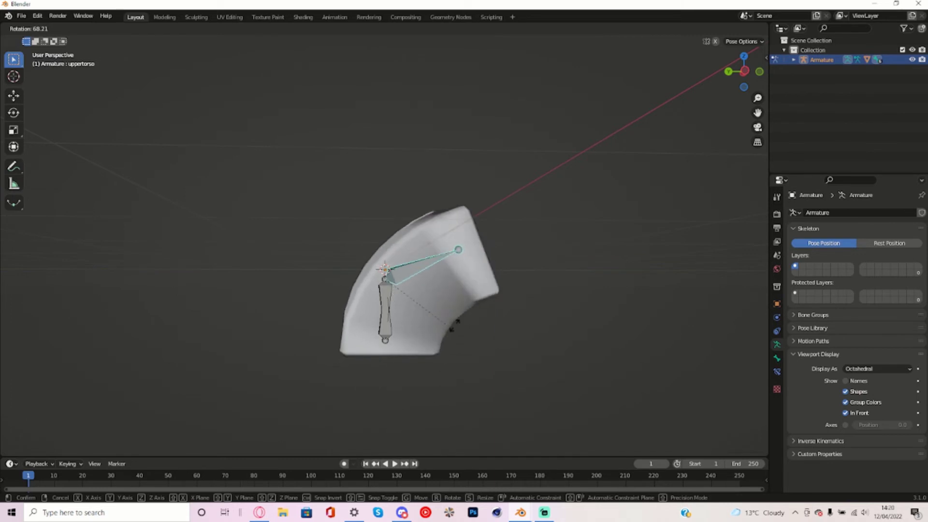
{"action": "right_click", "coordinate": [405, 301]}
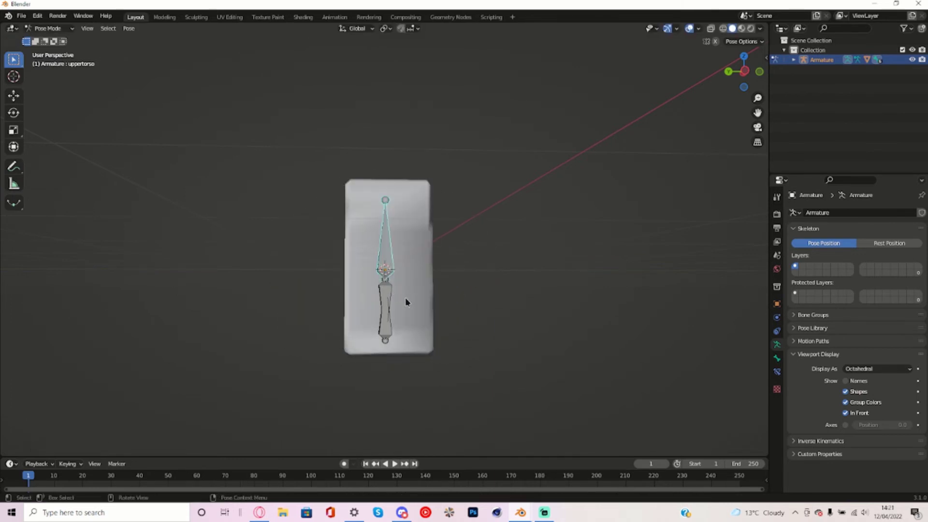
- Test how the torso follows the lowertorso bone by moving it, undo the move and clear the selection
{"action": "left_click", "coordinate": [394, 335]}
{"action": "key", "text": "g"}
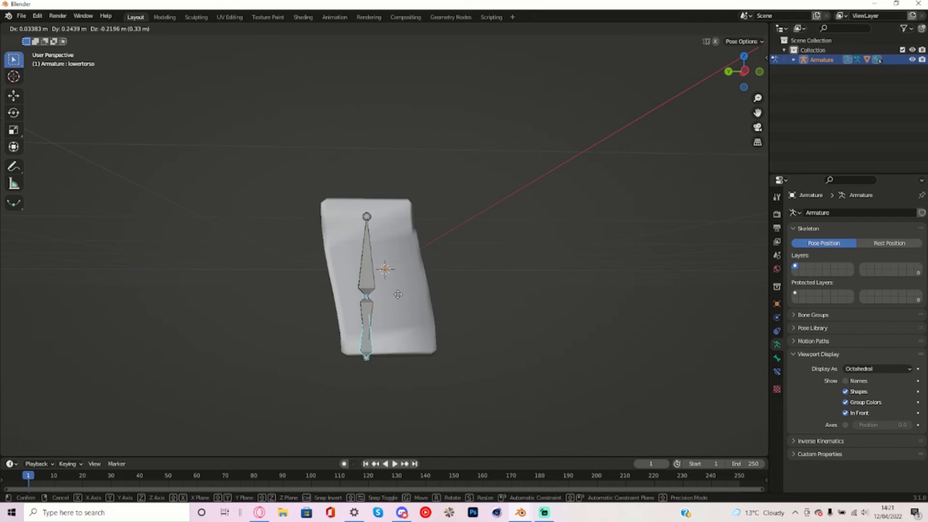
{"action": "left_click", "coordinate": [396, 321]}
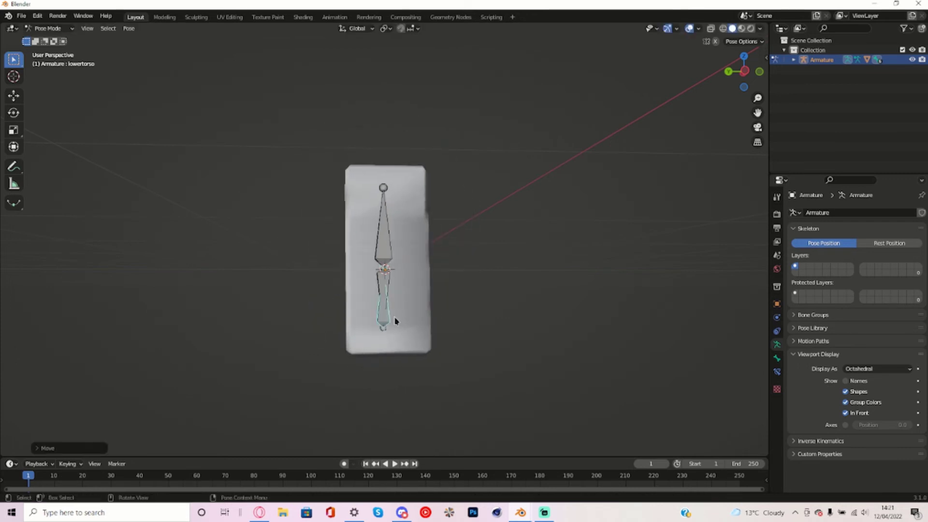
{"action": "key", "text": "ctrl+z"}
{"action": "left_click", "coordinate": [542, 310]}
- Show only the armature's last bone layer and add a Limit Scale constraint to the TorsoBendy bone
{"action": "middle_click_drag", "start_coordinate": [542, 309], "coordinate": [637, 309]}
{"action": "scroll", "coordinate": [637, 309], "scroll_direction": "up", "scroll_amount": 3}
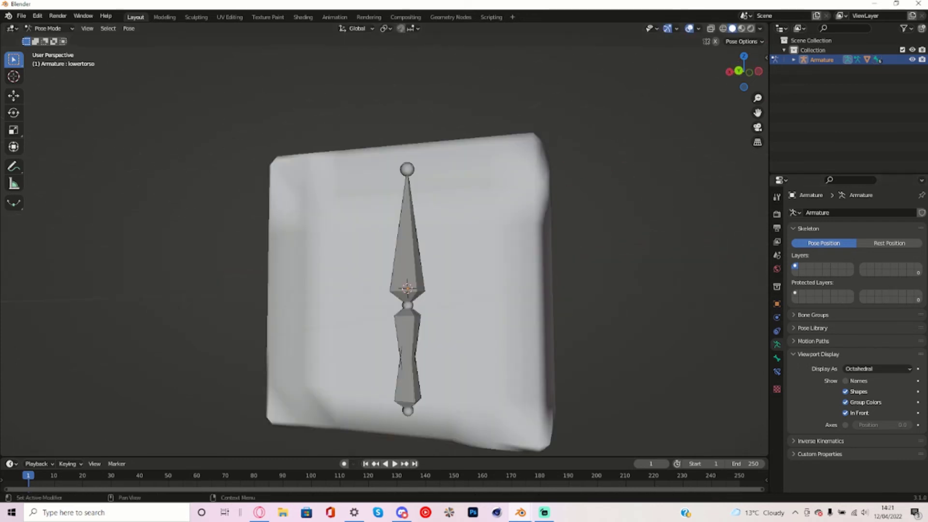
{"action": "left_click", "coordinate": [918, 273]}
{"action": "left_click", "coordinate": [413, 312]}
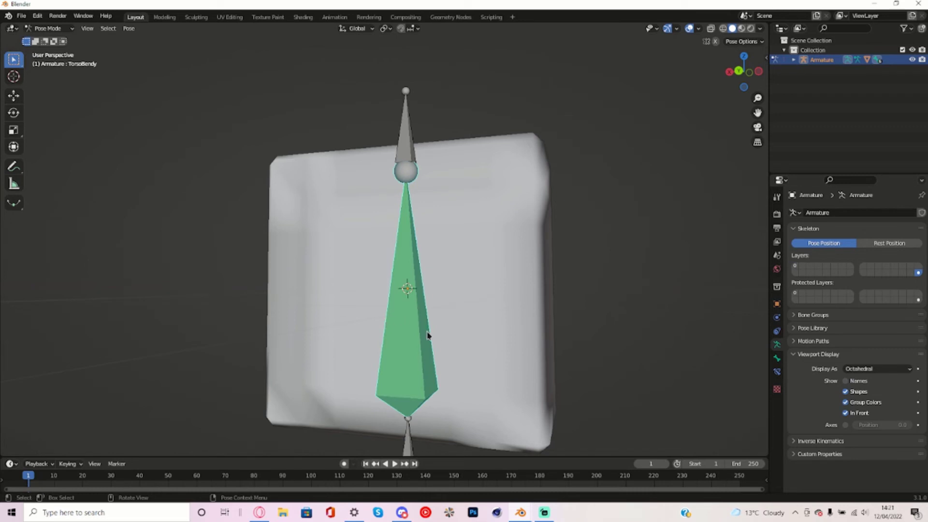
{"action": "left_click", "coordinate": [777, 371]}
{"action": "left_click", "coordinate": [843, 215]}
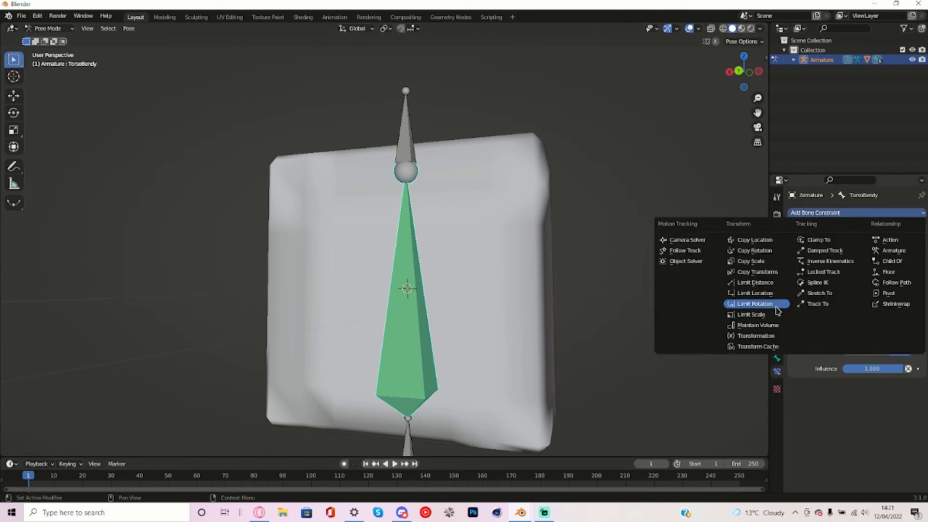
{"action": "left_click", "coordinate": [757, 314]}
- Enable Limit Scale's minimum and maximum X, Y and Z, with all maximums at 1.000 and the owner in Local Space
{"action": "scroll", "coordinate": [868, 366], "scroll_direction": "down", "scroll_amount": 1}
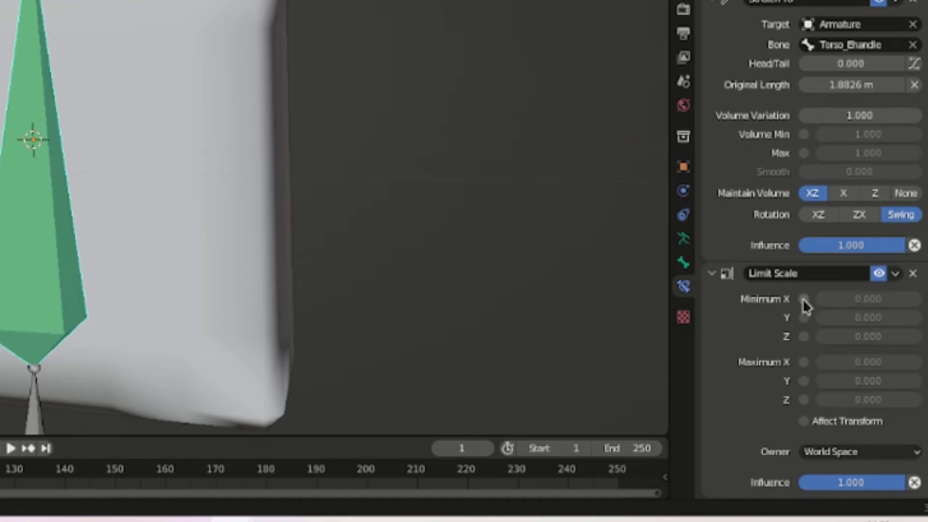
{"action": "left_click_drag", "start_coordinate": [846, 379], "coordinate": [849, 403]}
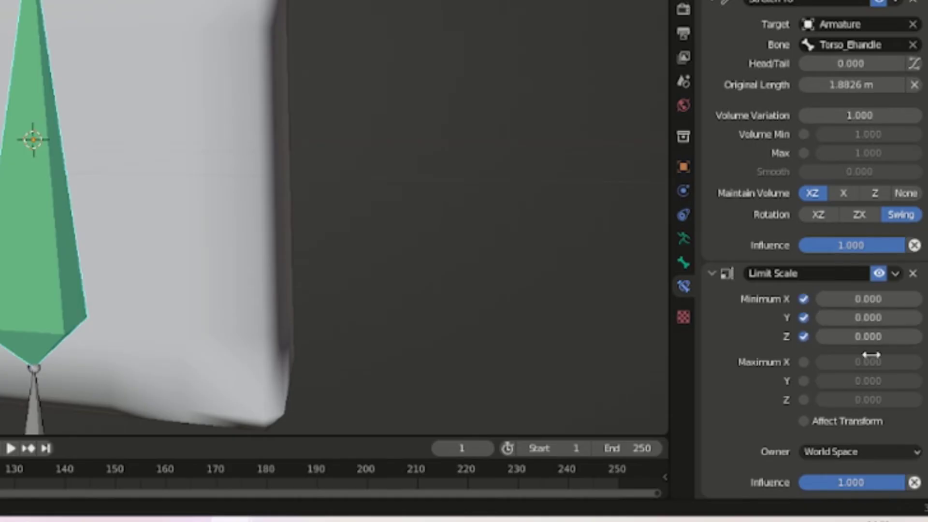
{"action": "left_click_drag", "start_coordinate": [804, 363], "coordinate": [805, 398]}
{"action": "left_click_drag", "start_coordinate": [820, 360], "coordinate": [821, 399]}
{"action": "type", "text": "1"}
{"action": "key", "text": "Return"}
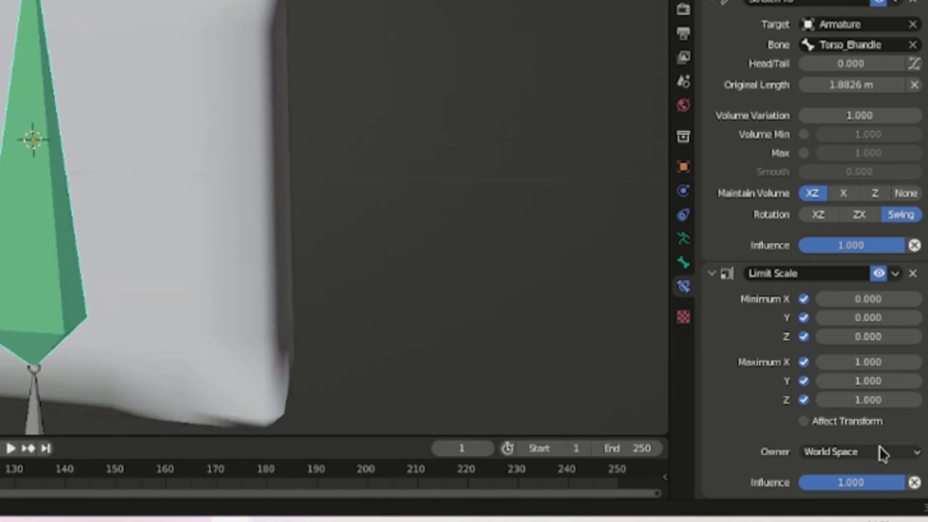
{"action": "left_click", "coordinate": [879, 453]}
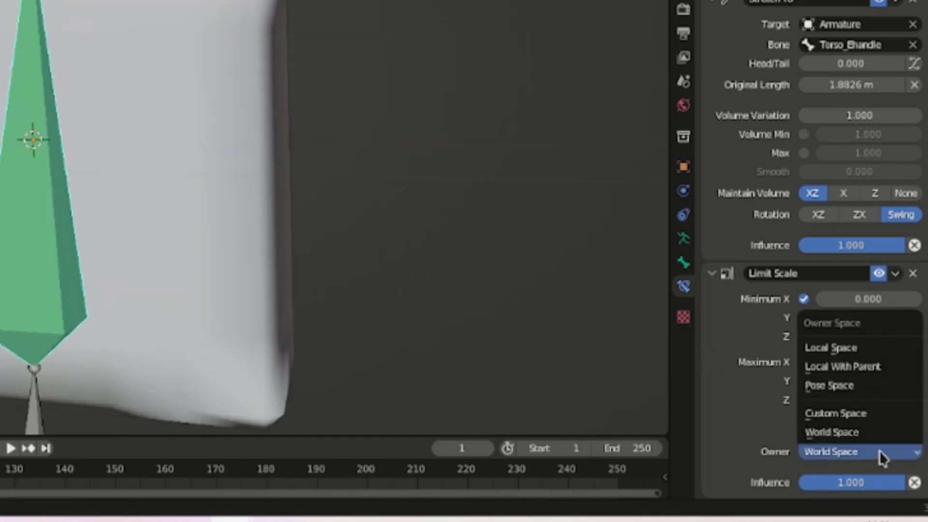
{"action": "left_click", "coordinate": [878, 349]}
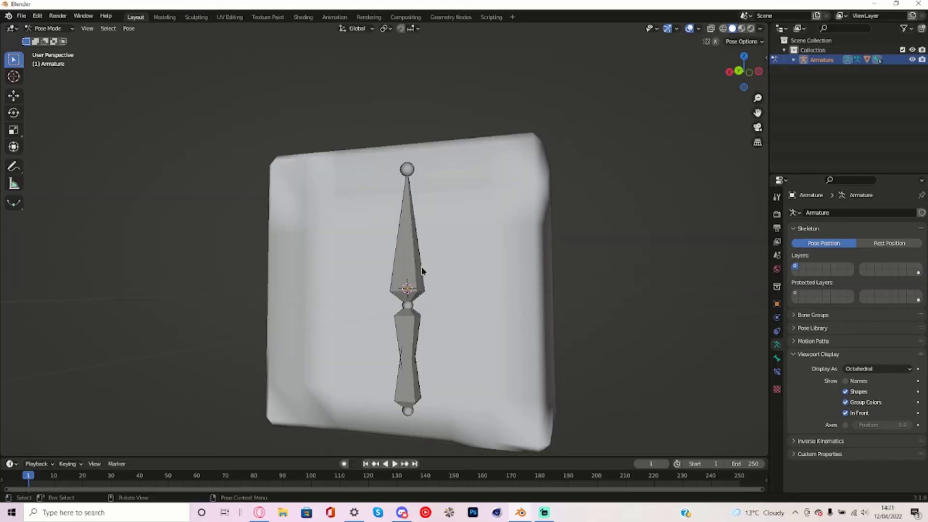
- Test the constrained torso by rotating the uppertorso bone and moving the lowertorso bone, cancelling both transforms and clearing the selection
{"action": "left_click", "coordinate": [423, 268]}
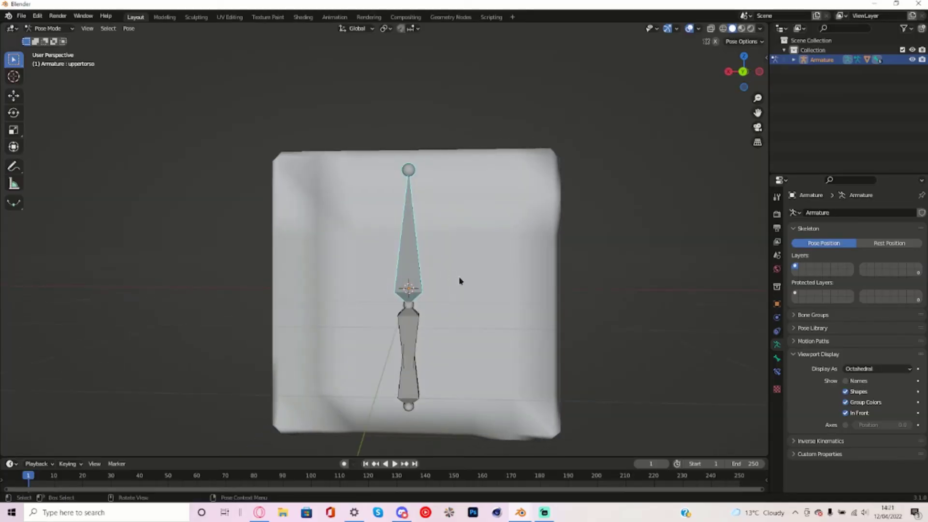
{"action": "key", "text": "r"}
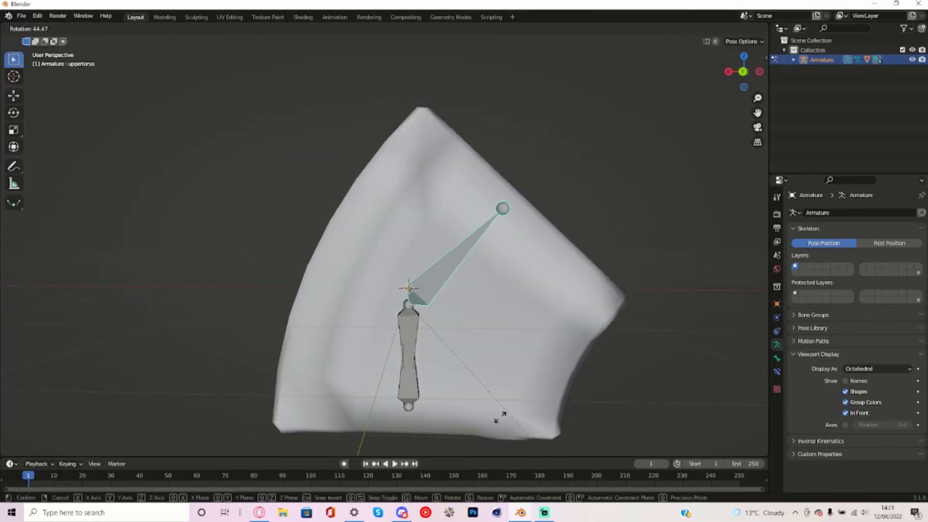
{"action": "key", "text": "Escape"}
{"action": "left_click", "coordinate": [419, 393]}
{"action": "key", "text": "r"}
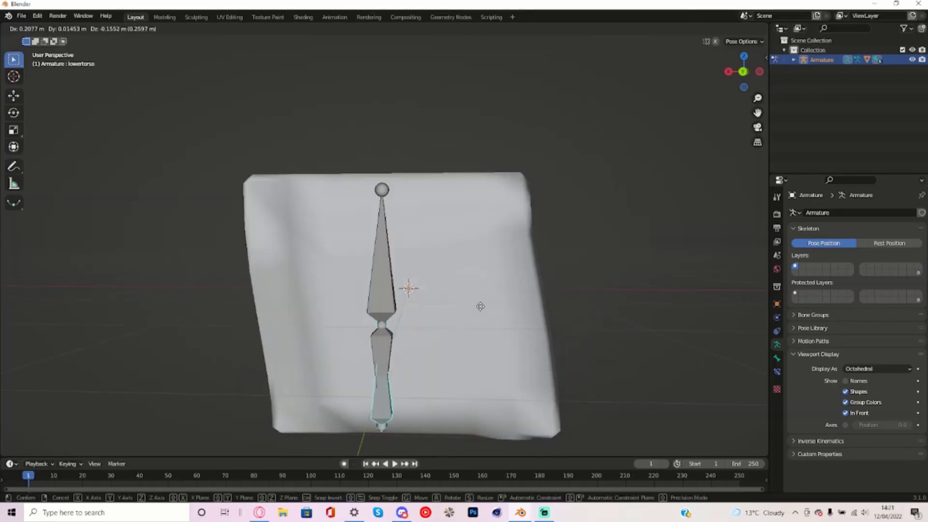
{"action": "key", "text": "Escape"}
{"action": "key", "text": "alt+a"}
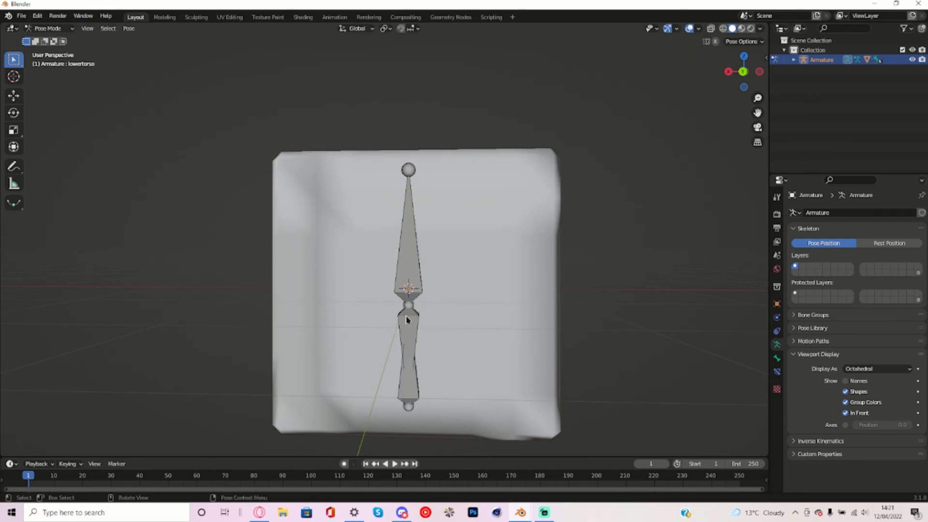
- Show only the armature's last bone layer again and select the Torso_Shandle bone below the torso
{"action": "left_click", "coordinate": [917, 272]}
{"action": "scroll", "coordinate": [409, 418], "scroll_direction": "down", "scroll_amount": 1}
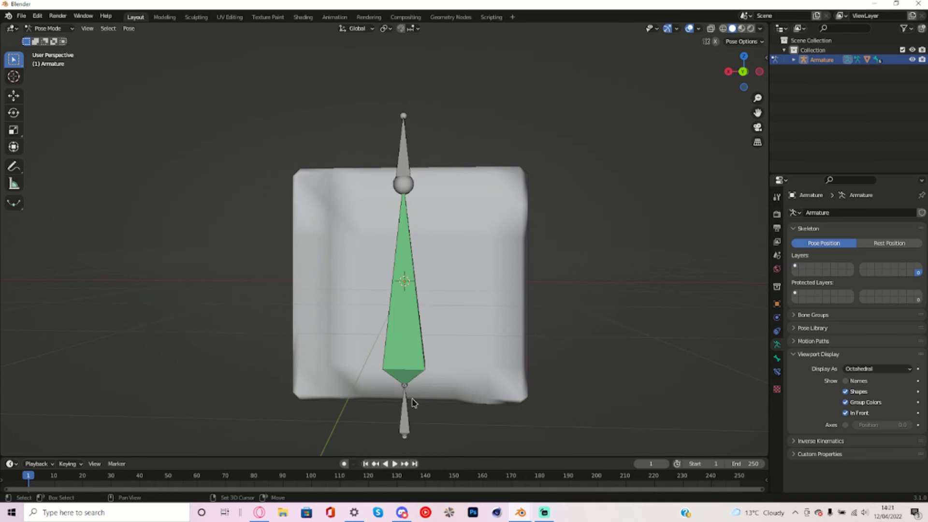
{"action": "middle_click_drag", "start_coordinate": [414, 403], "coordinate": [418, 356], "text": "shift"}
{"action": "left_click", "coordinate": [402, 349]}
- Try moving the Torso_Shandle bone sideways and undo the move
{"action": "key", "text": "g"}
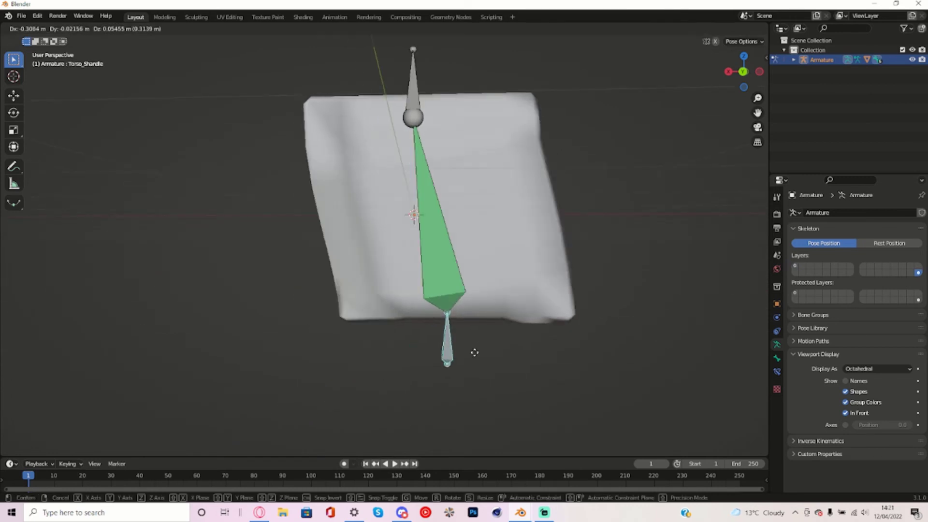
{"action": "left_click", "coordinate": [479, 309]}
{"action": "key", "text": "ctrl+z"}
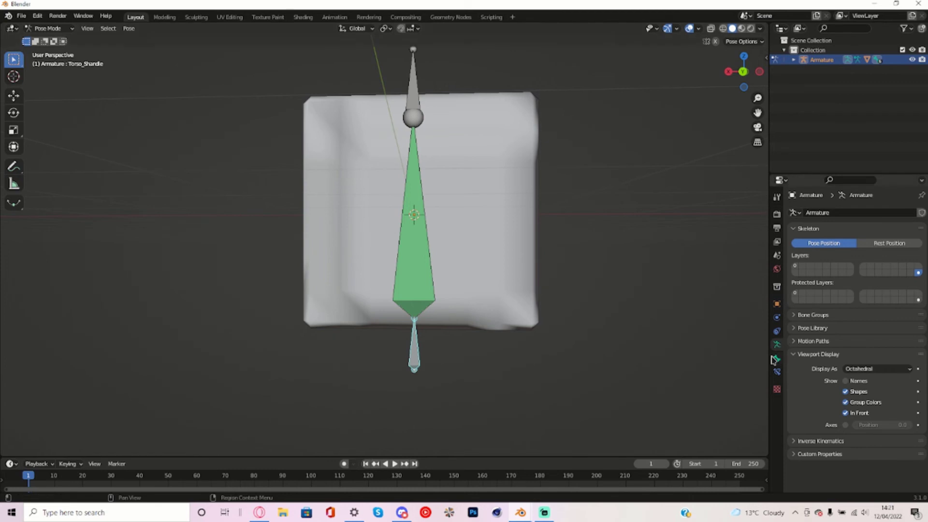
- In Edit Mode, set hip as the parent of the Torso_Shandle bone
{"action": "key", "text": "Tab"}
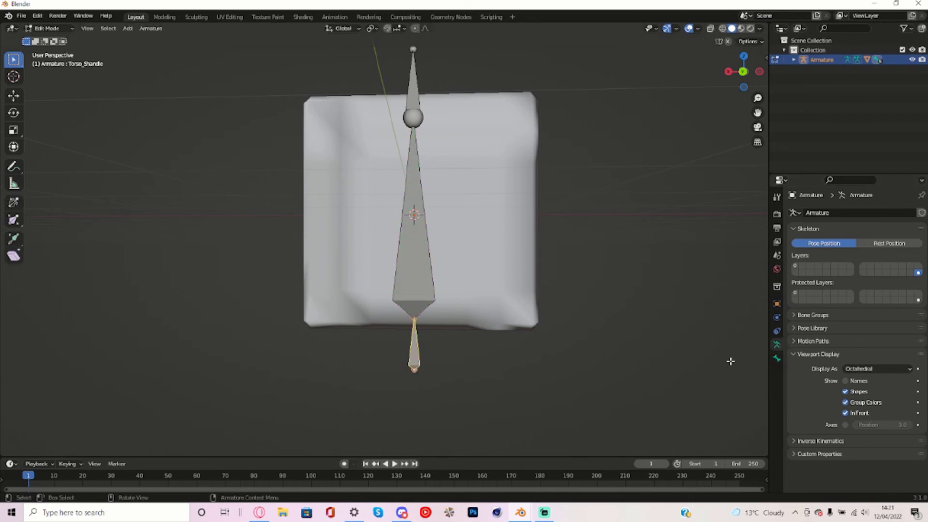
{"action": "left_click", "coordinate": [777, 359]}
{"action": "scroll", "coordinate": [816, 376], "scroll_direction": "down", "scroll_amount": 8}
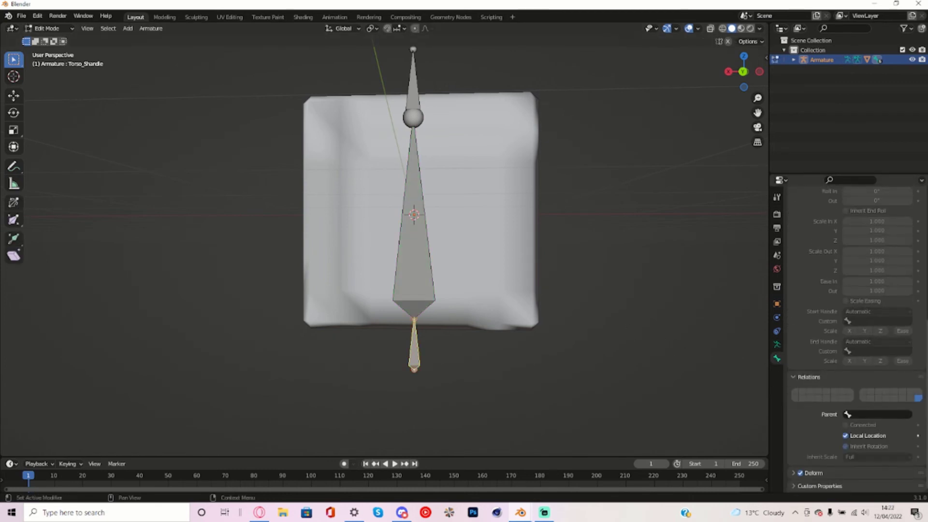
{"action": "left_click", "coordinate": [907, 415]}
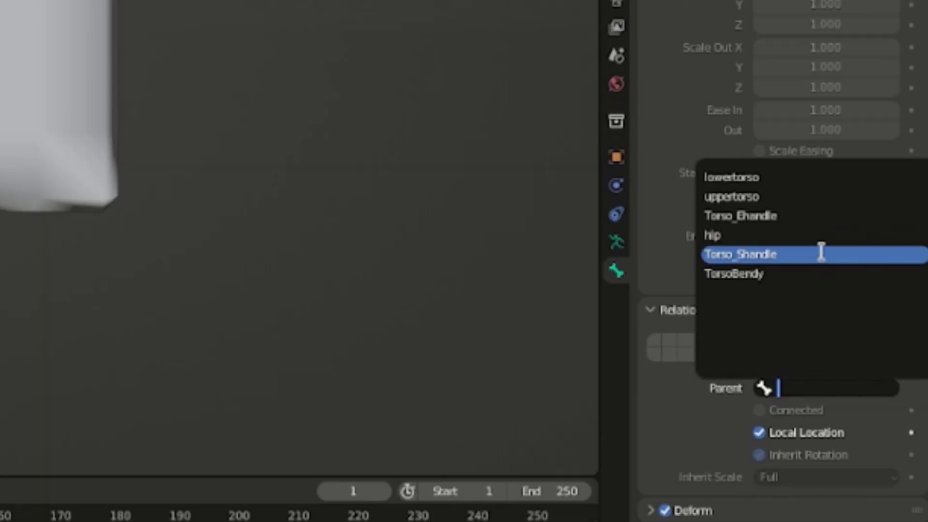
{"action": "left_click", "coordinate": [774, 241]}
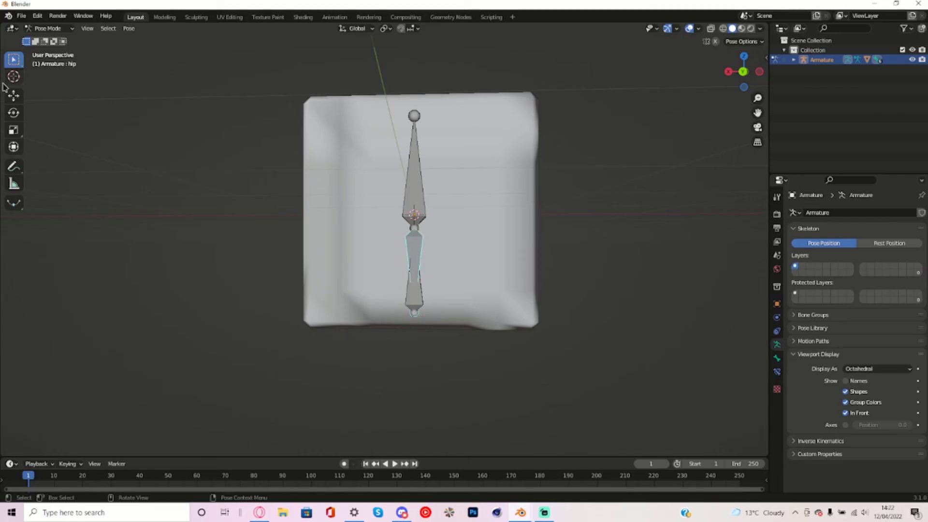
- Test the hip bone's effect on the torso by rotating it with the Rotate tool, and undo the rotation
{"action": "left_click", "coordinate": [14, 113]}
{"action": "left_click_drag", "start_coordinate": [425, 244], "coordinate": [360, 274]}
{"action": "middle_click_drag", "start_coordinate": [359, 273], "coordinate": [429, 276]}
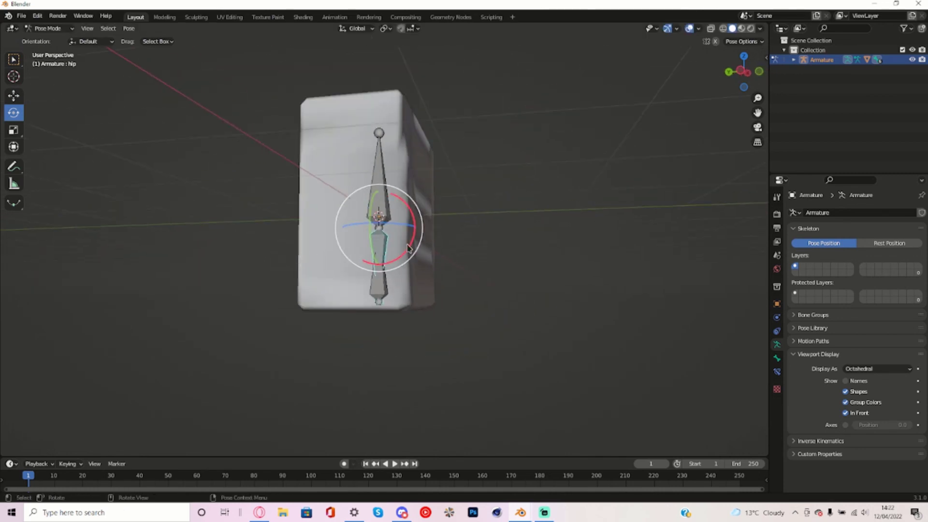
{"action": "left_click_drag", "start_coordinate": [408, 248], "coordinate": [374, 249]}
{"action": "key", "text": "ctrl+z"}
{"action": "key", "text": "ctrl+z"}
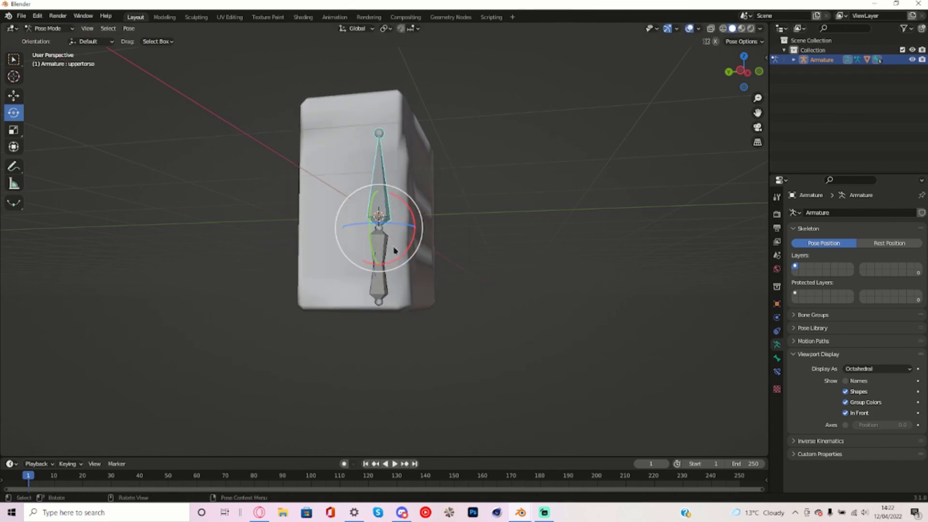
- Test whether the whole torso follows the lowertorso bone by moving it down, and cancel the move
{"action": "left_click", "coordinate": [381, 287]}
{"action": "key", "text": "g"}
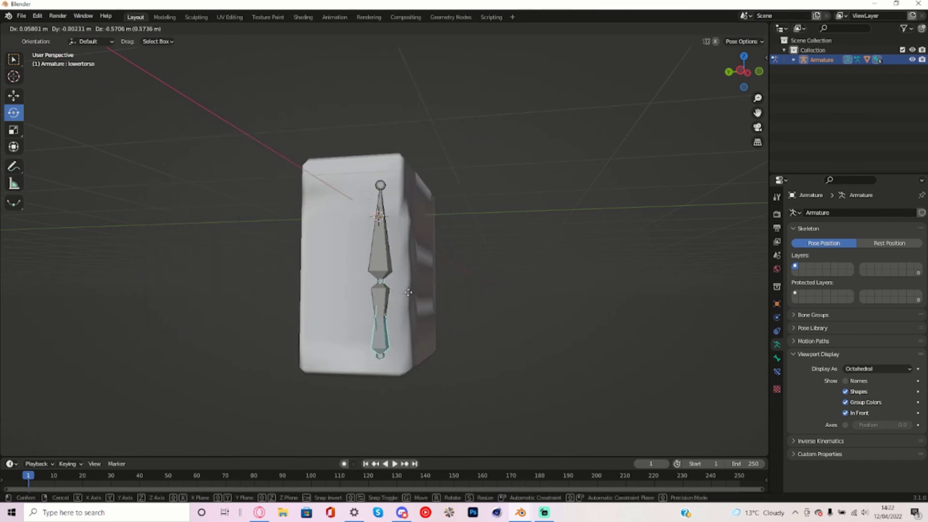
{"action": "right_click", "coordinate": [409, 292]}
{"action": "middle_click_drag", "start_coordinate": [508, 310], "coordinate": [549, 319]}
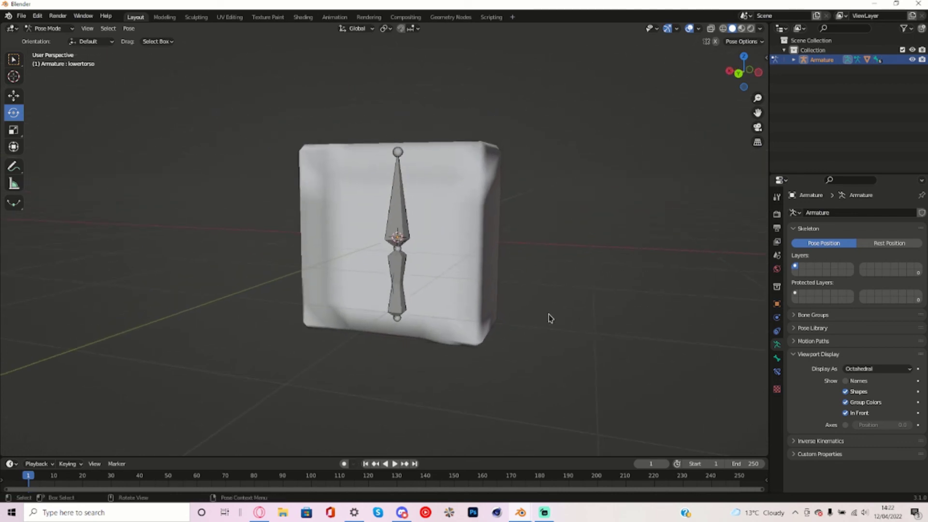